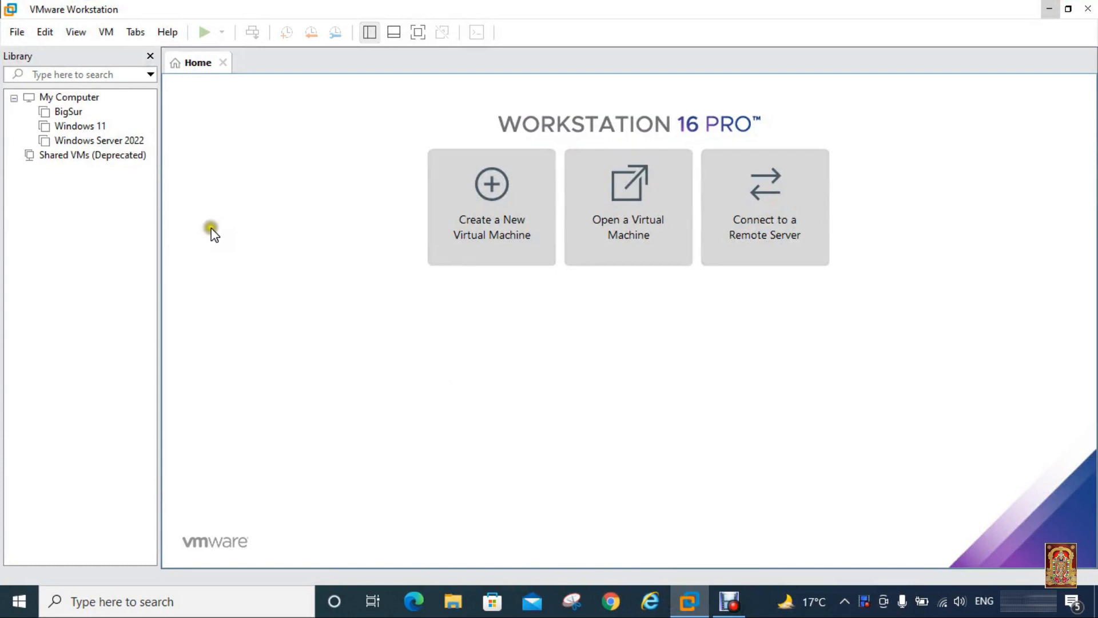
Step: Start a Typical new virtual machine, choosing to install the operating system later
click(10, 32)
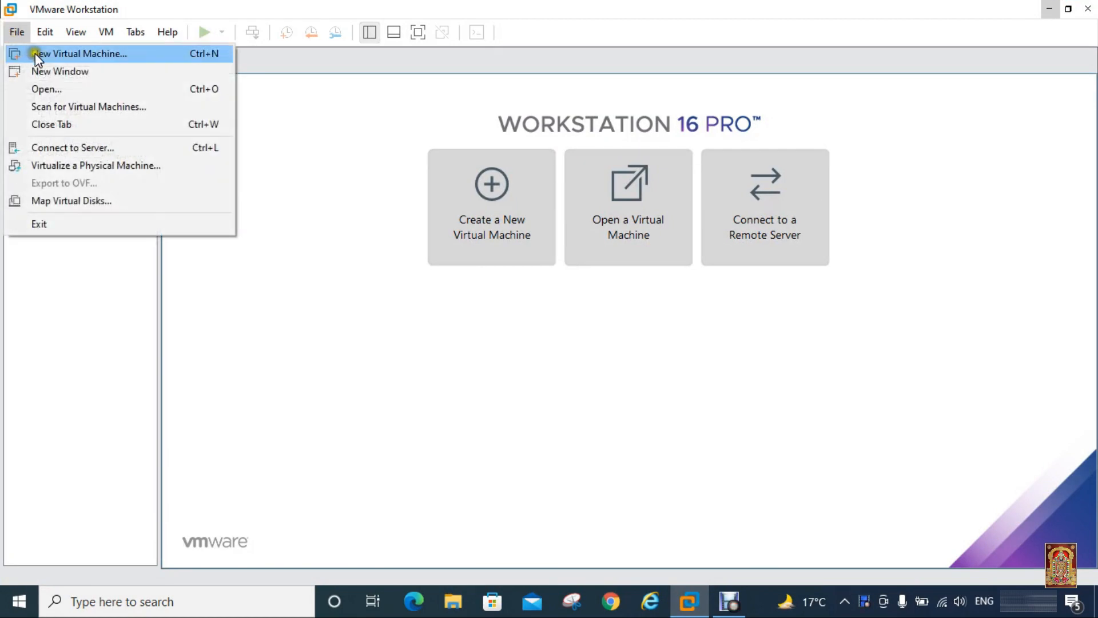
click(58, 53)
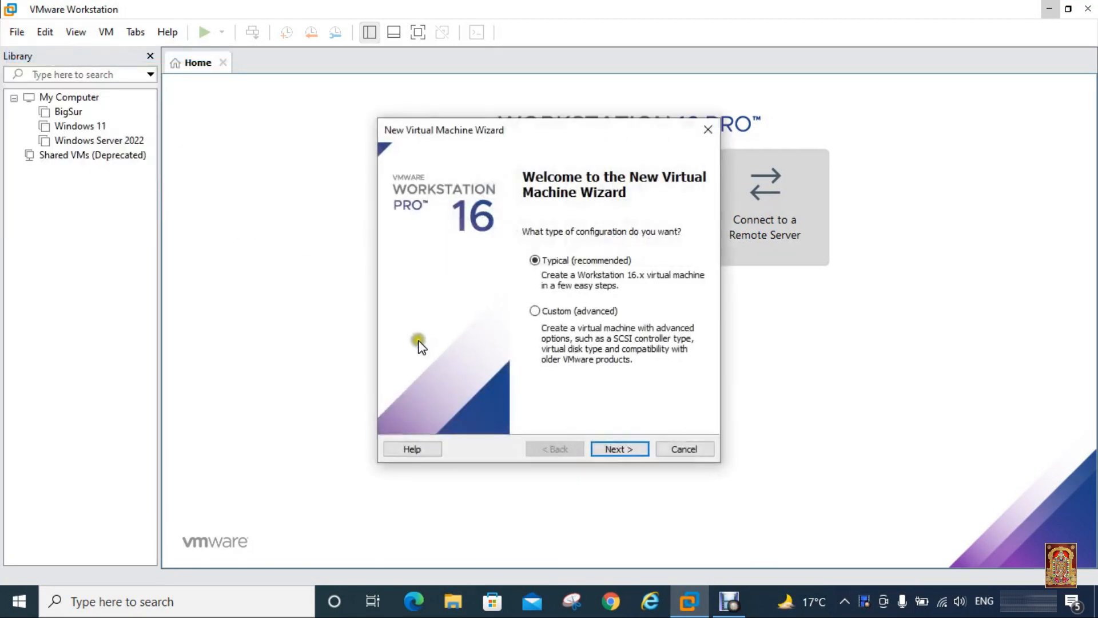
click(613, 448)
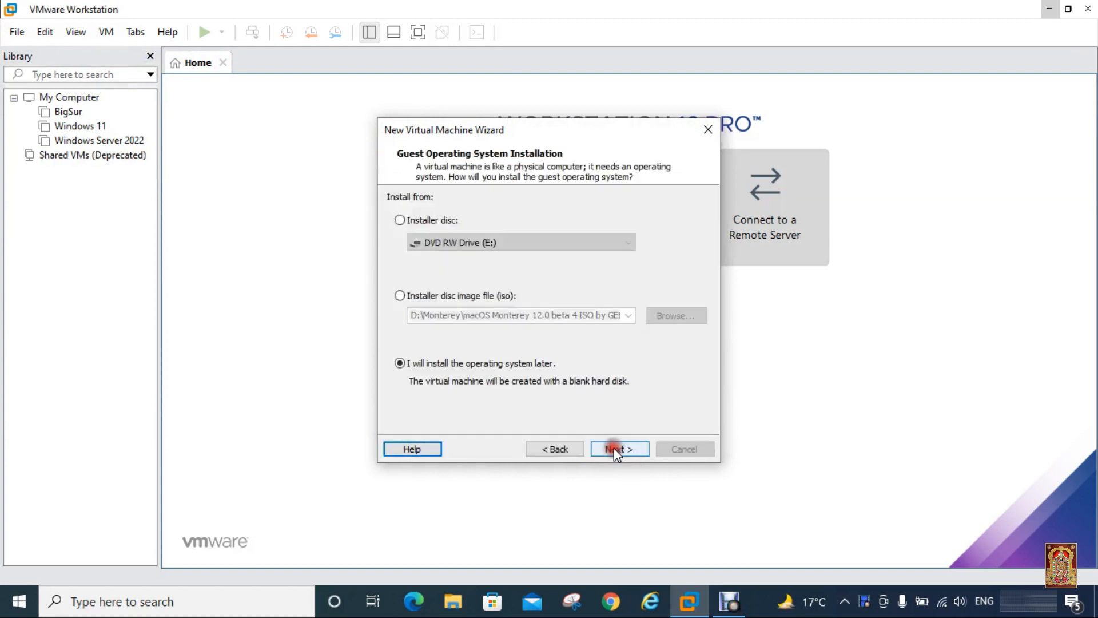
click(470, 373)
click(532, 376)
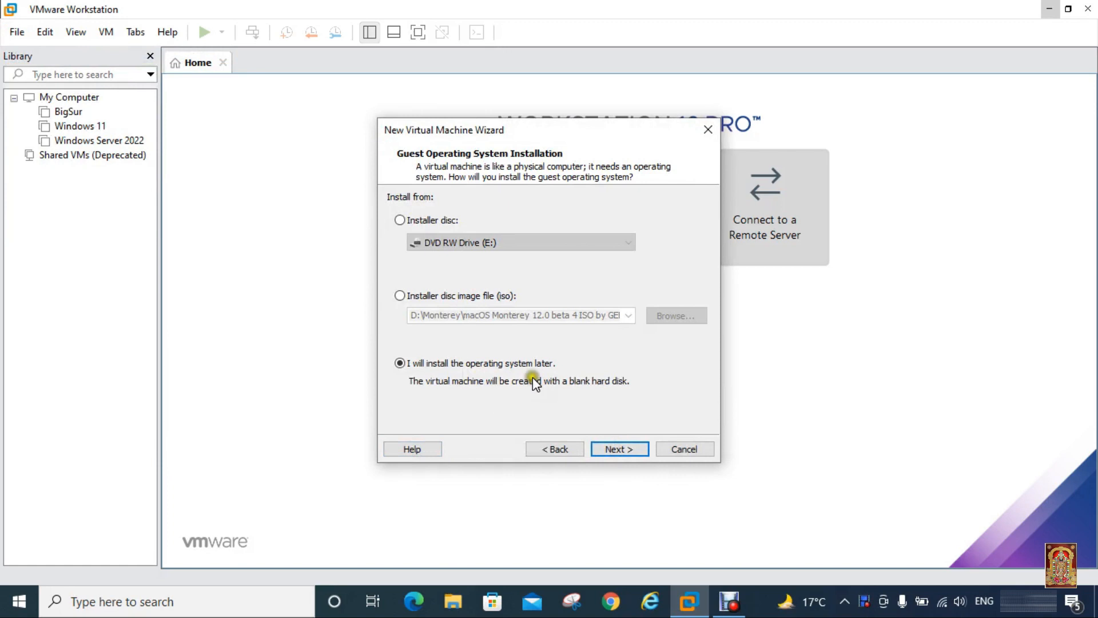
click(619, 448)
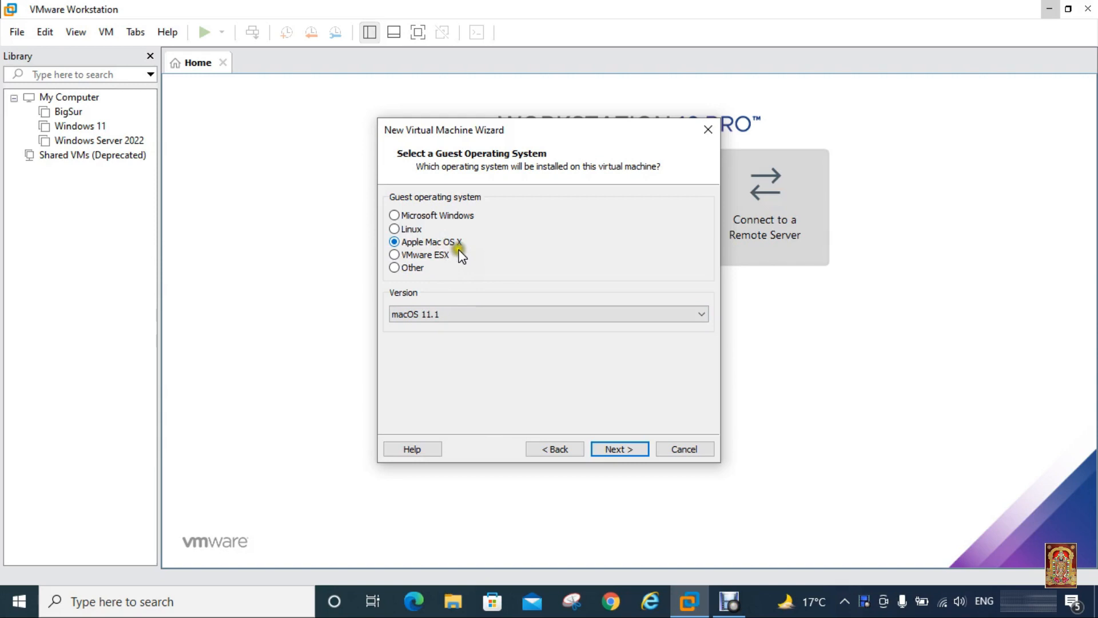
Step: Set the guest operating system to Apple Mac OS X, version macOS 11.1
click(561, 314)
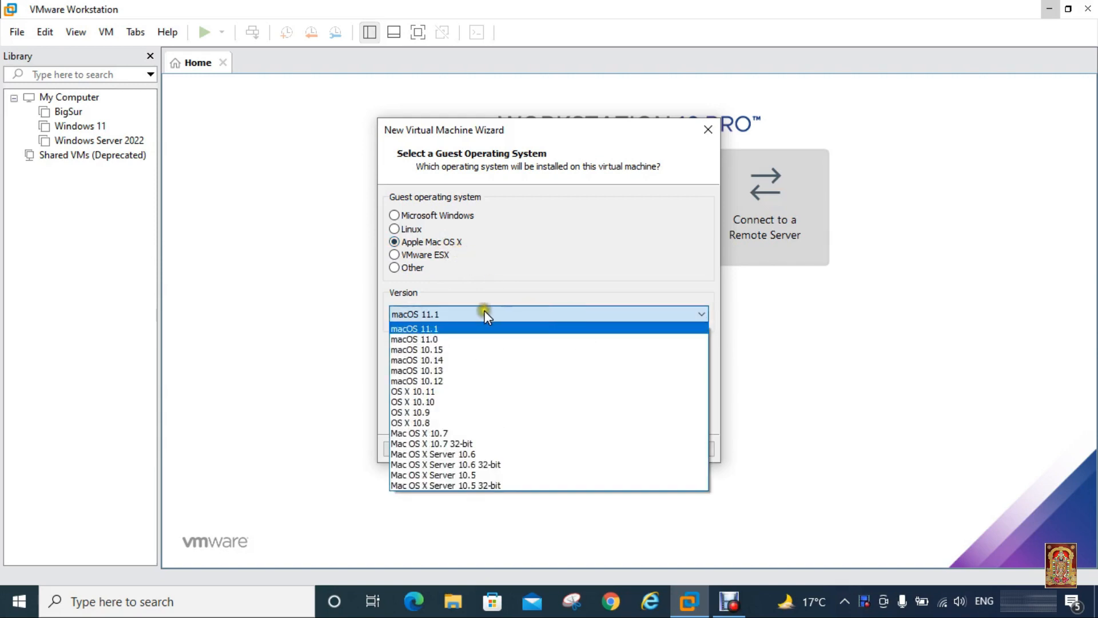
click(439, 330)
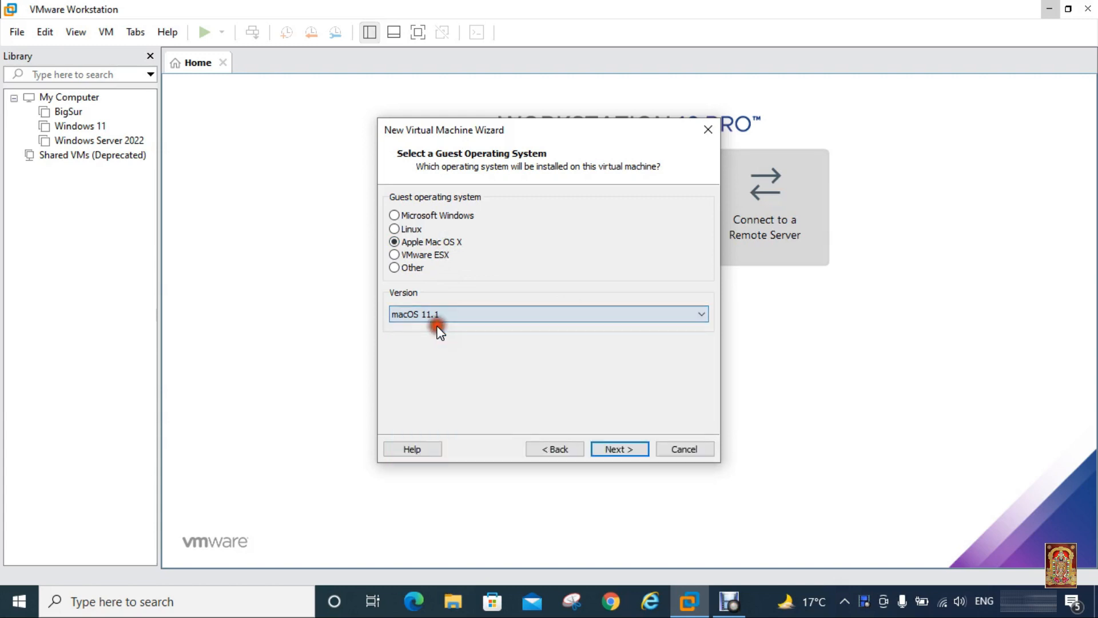
click(619, 449)
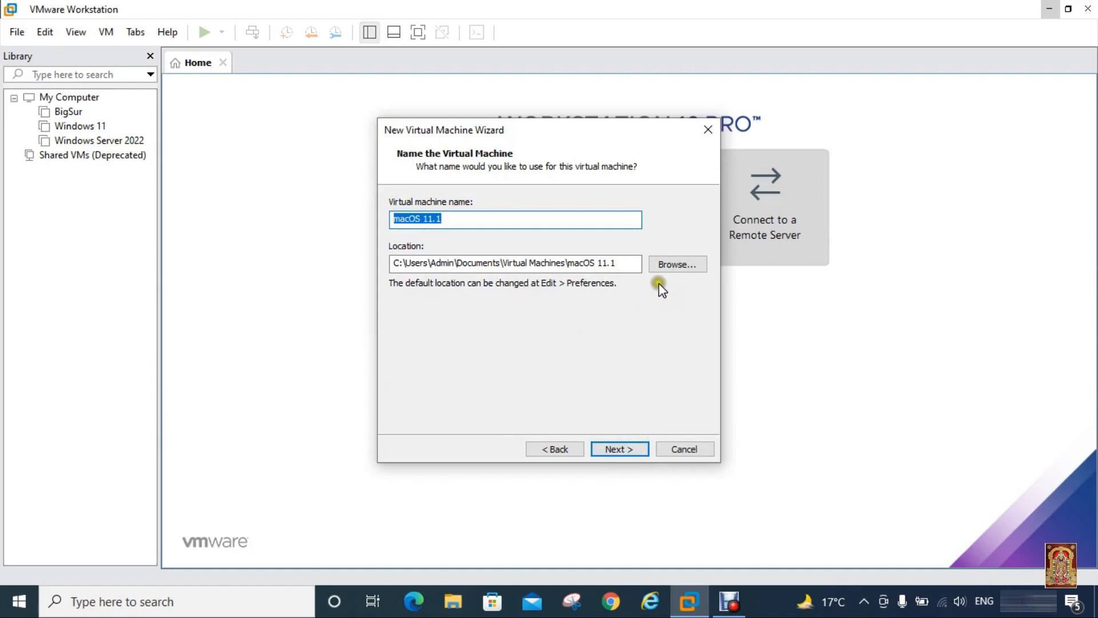
Step: Set the VM location to a new folder D:\VM\Monterey
click(681, 266)
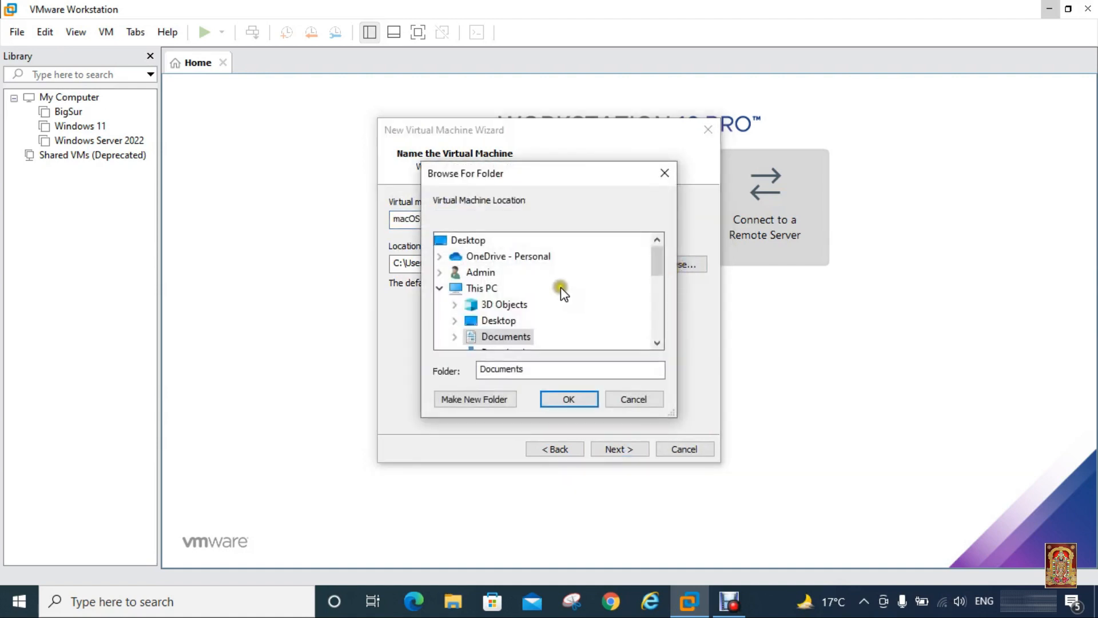
drag(657, 256, 658, 309)
click(455, 320)
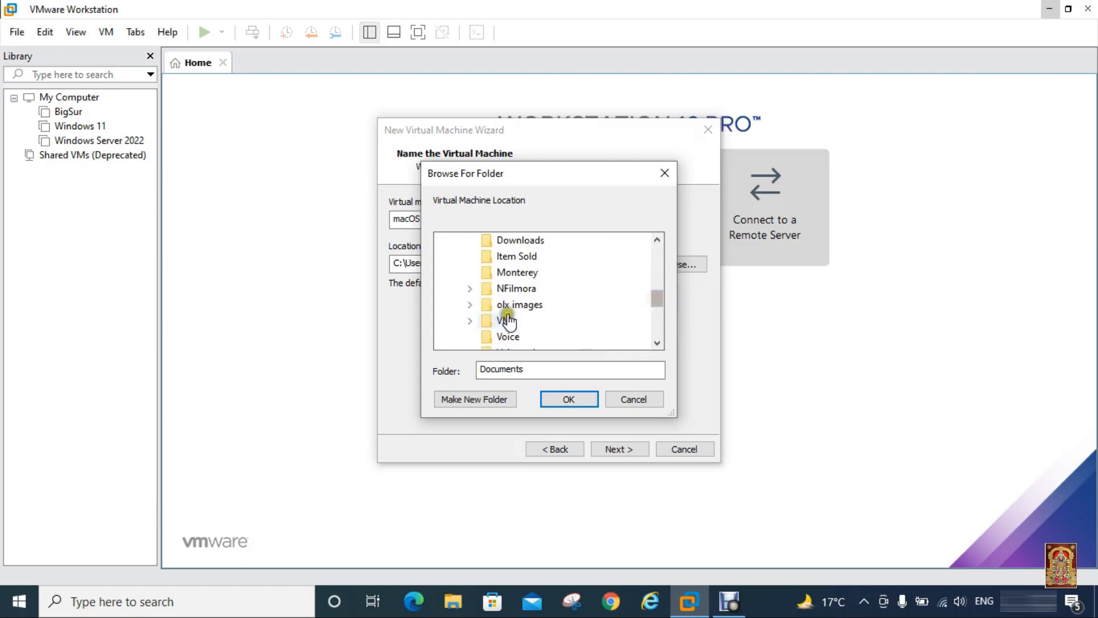
double_click(503, 320)
click(474, 400)
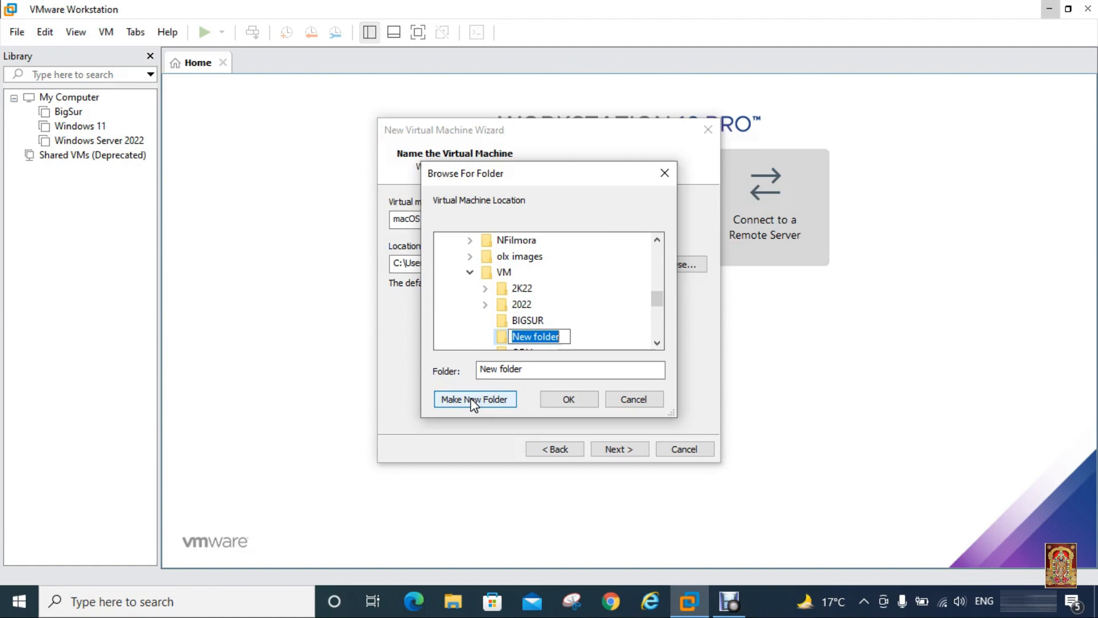
text(Monterey)
click(474, 335)
click(572, 398)
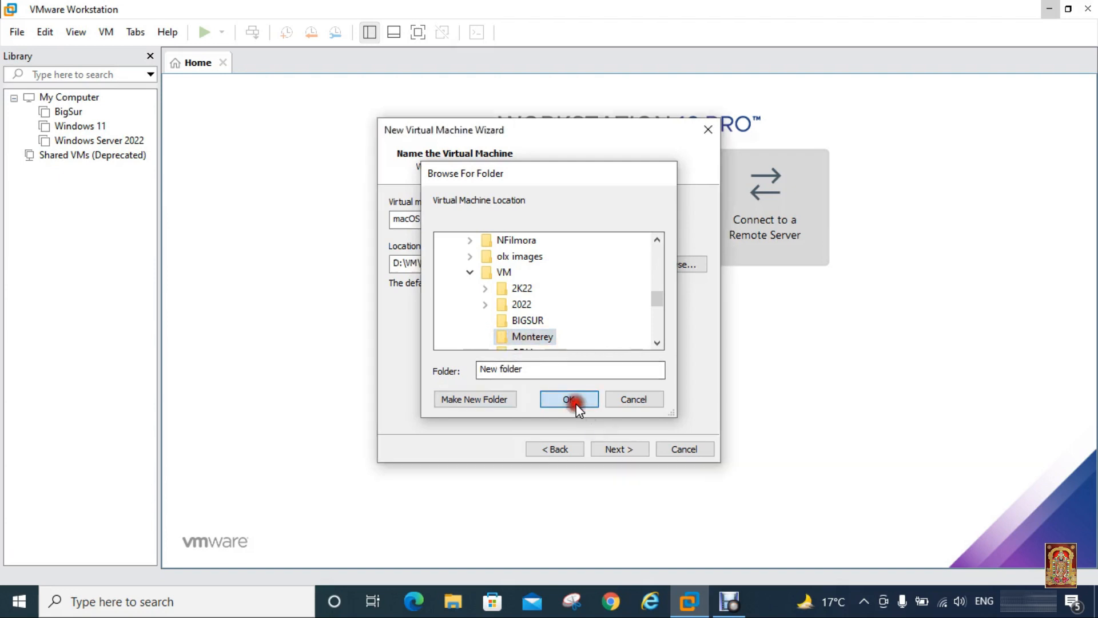
Step: Give the virtual disk 120 GB capacity stored as a single file
click(618, 449)
text(1)
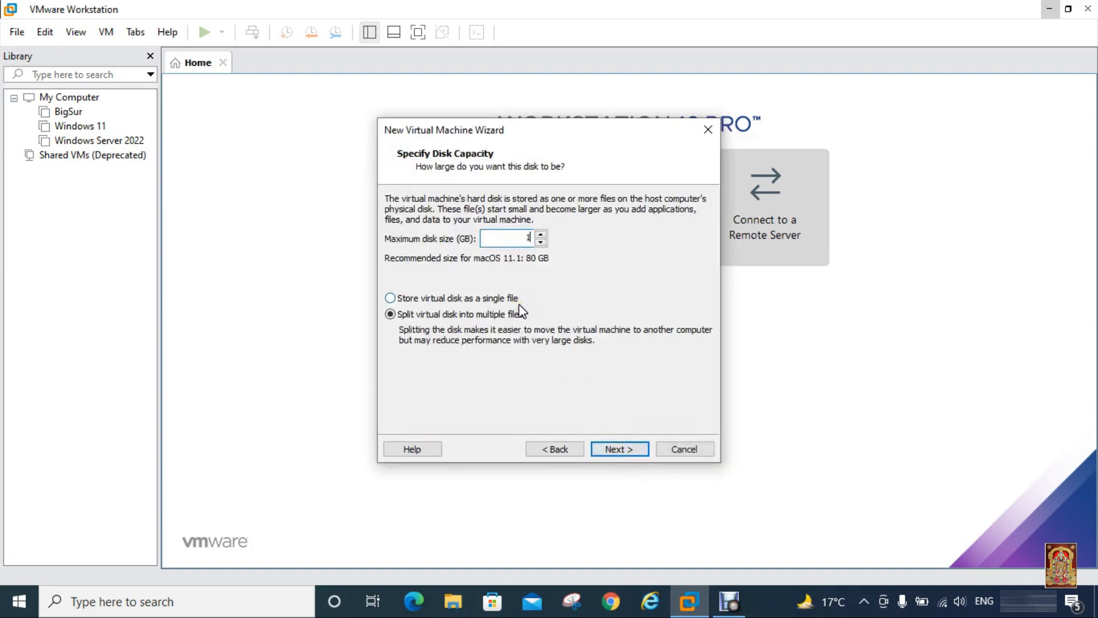
text(20)
click(490, 299)
click(619, 449)
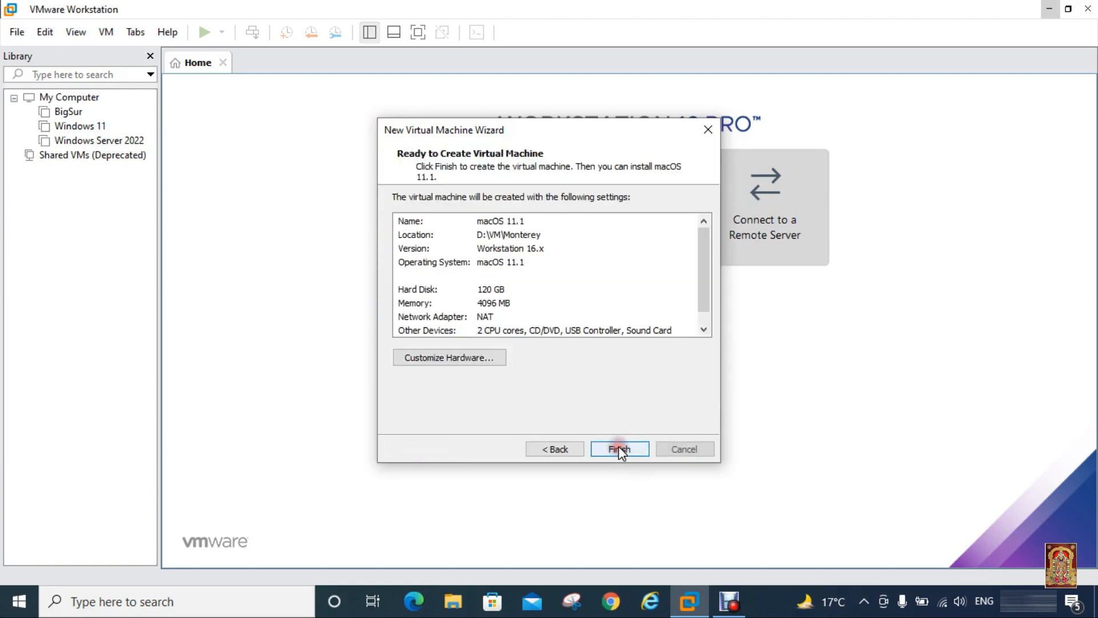
Step: Set the VM's memory to 6144 MB and processors to 2, totalling 4 cores
click(468, 358)
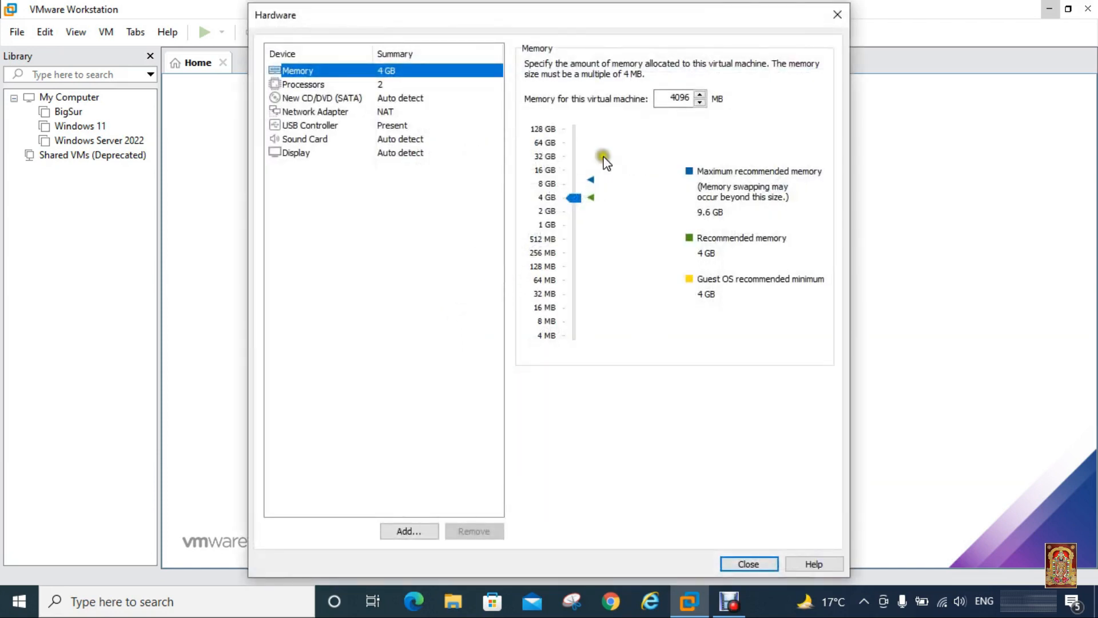
drag(674, 98, 705, 98)
text(6)
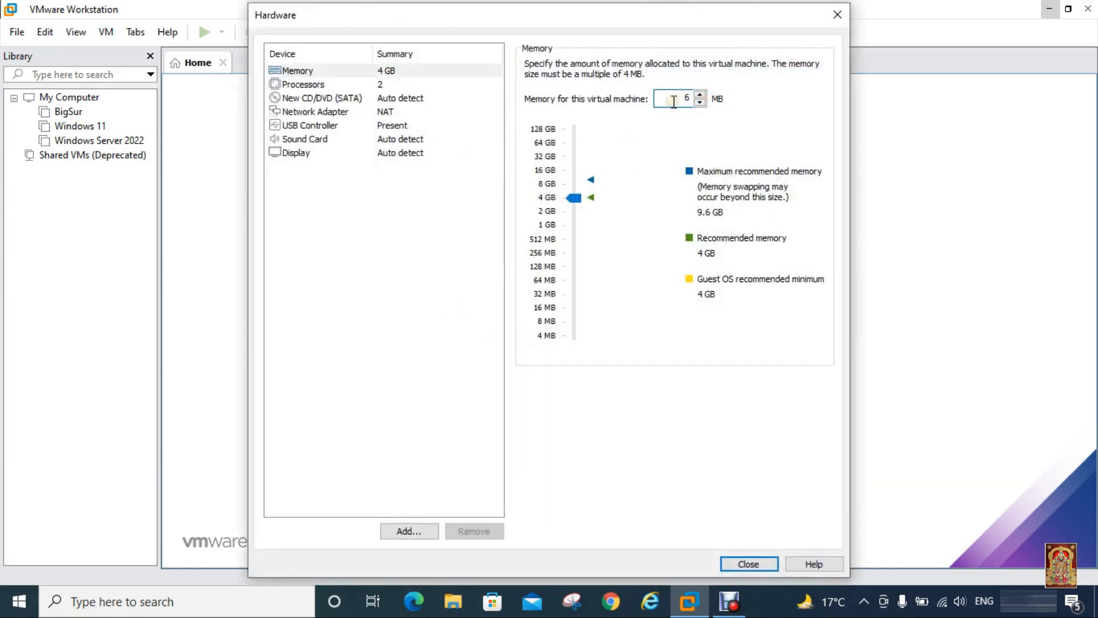
text(144)
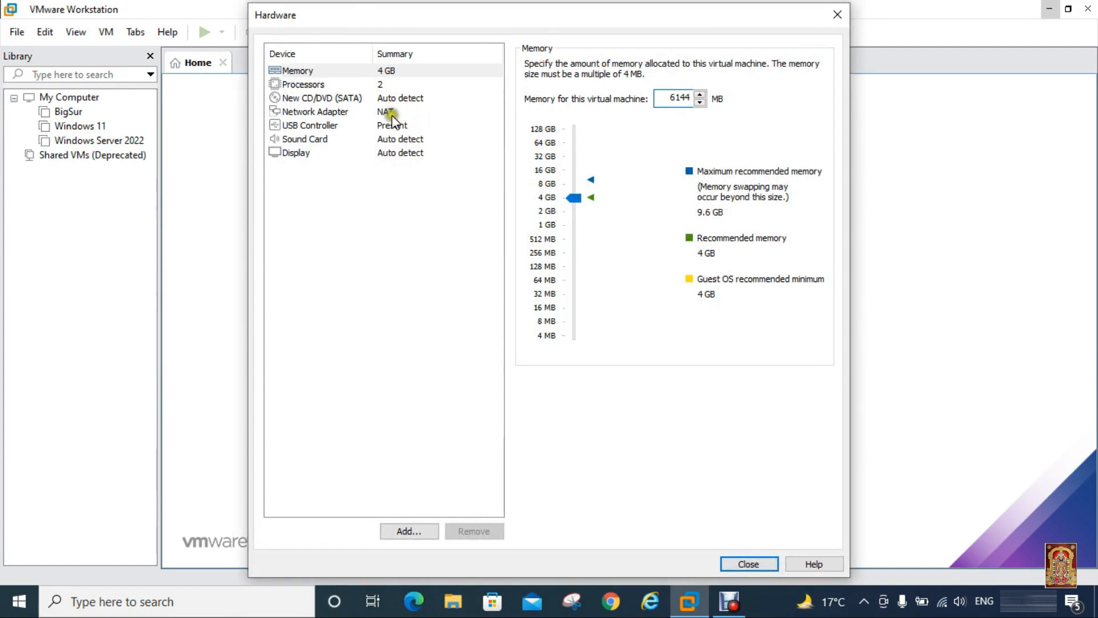
click(316, 86)
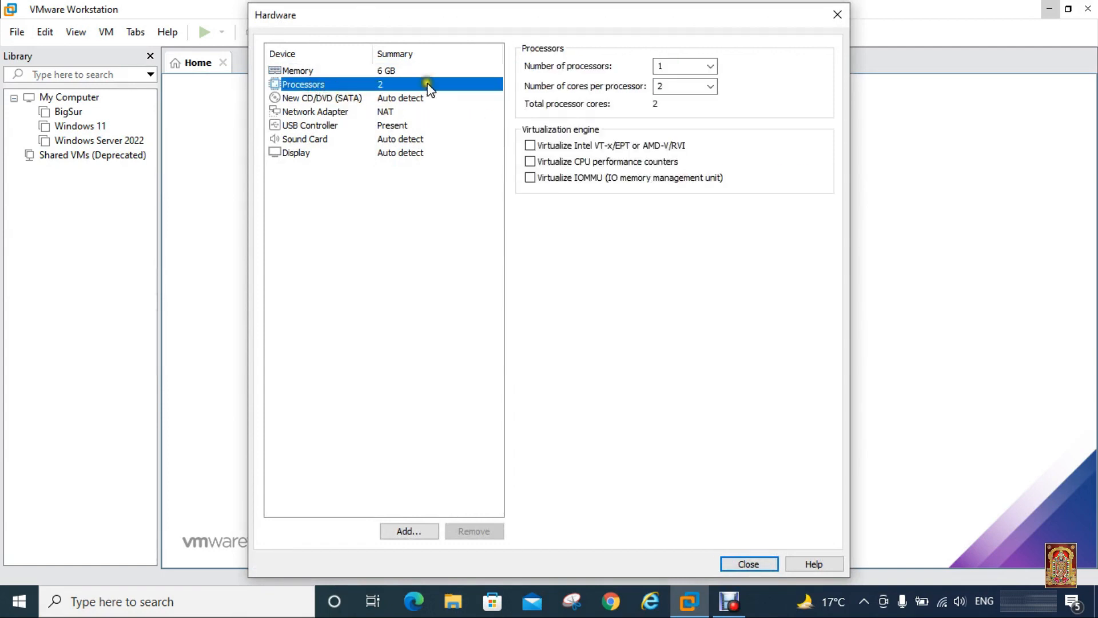
click(710, 66)
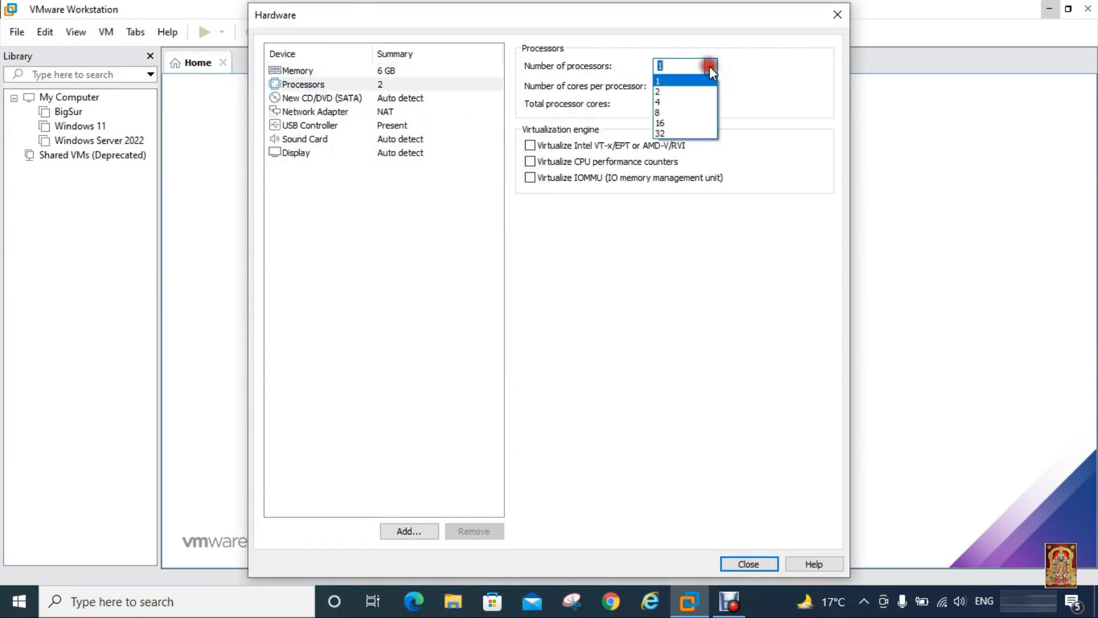
click(682, 92)
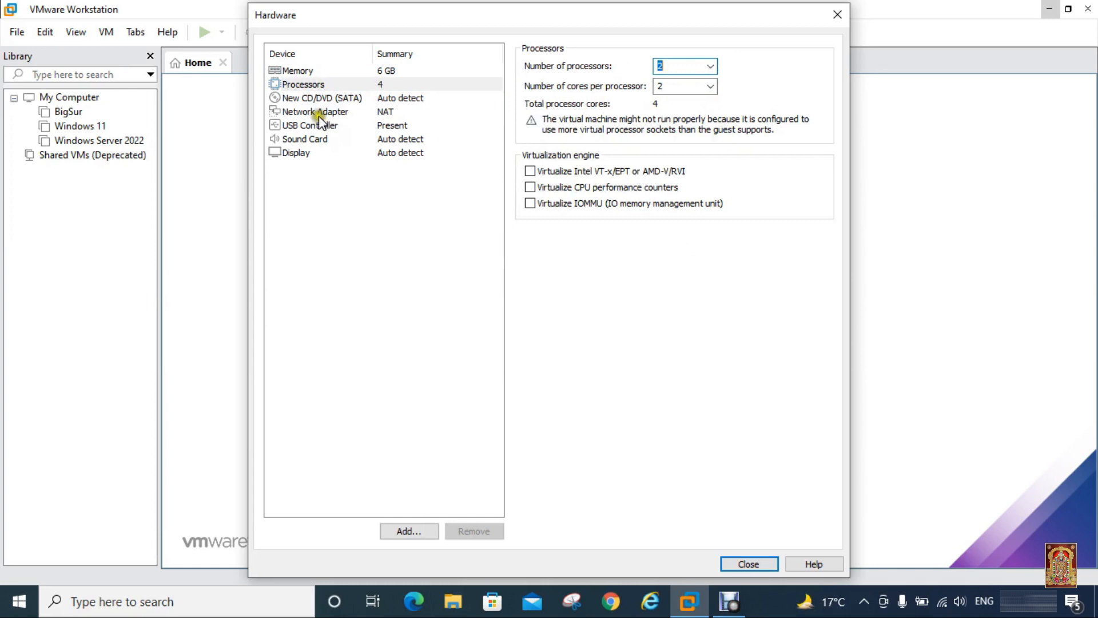
Step: Switch the CD/DVD drive to use an ISO image file and browse for it
click(323, 98)
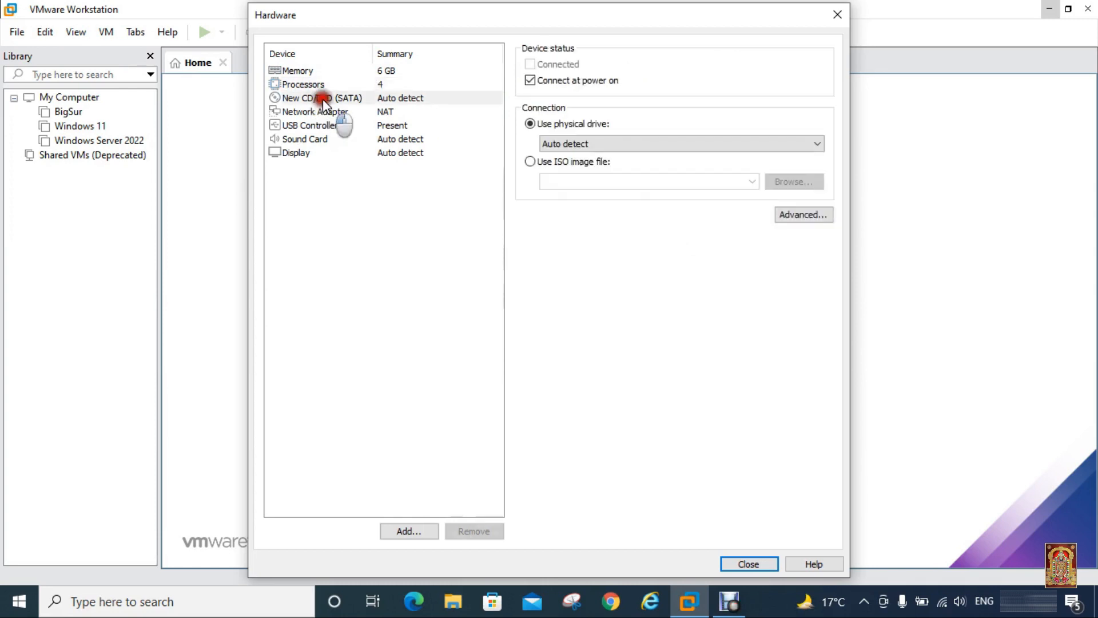
click(531, 162)
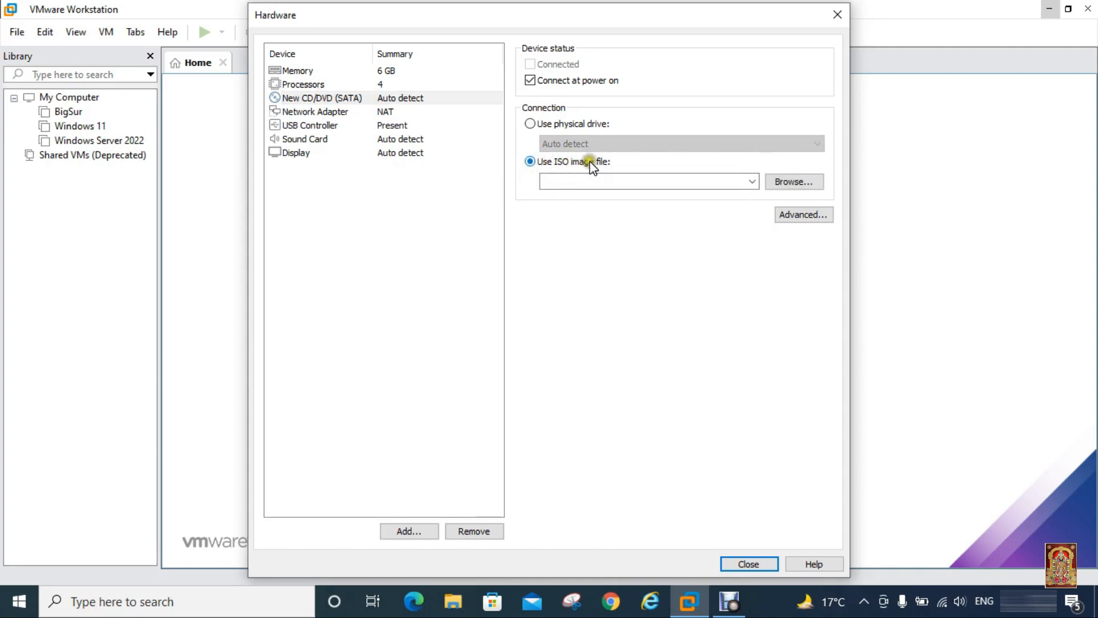
click(797, 181)
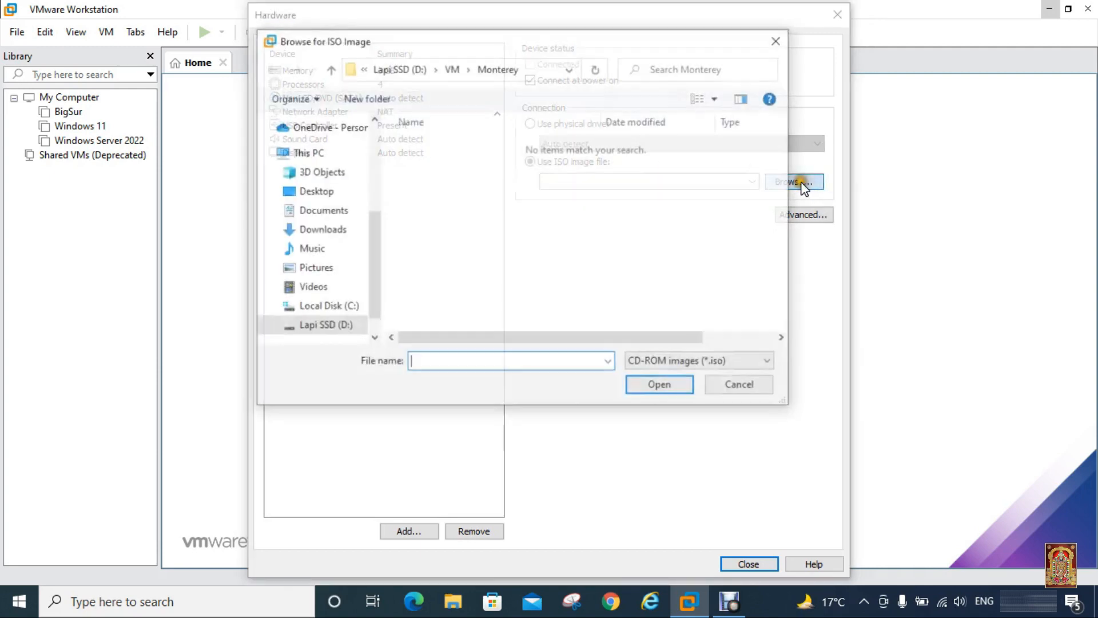
Step: Pick the macOS Monterey 12.0 beta 4 ISO from D:\Monterey for the CD/DVD drive
click(337, 326)
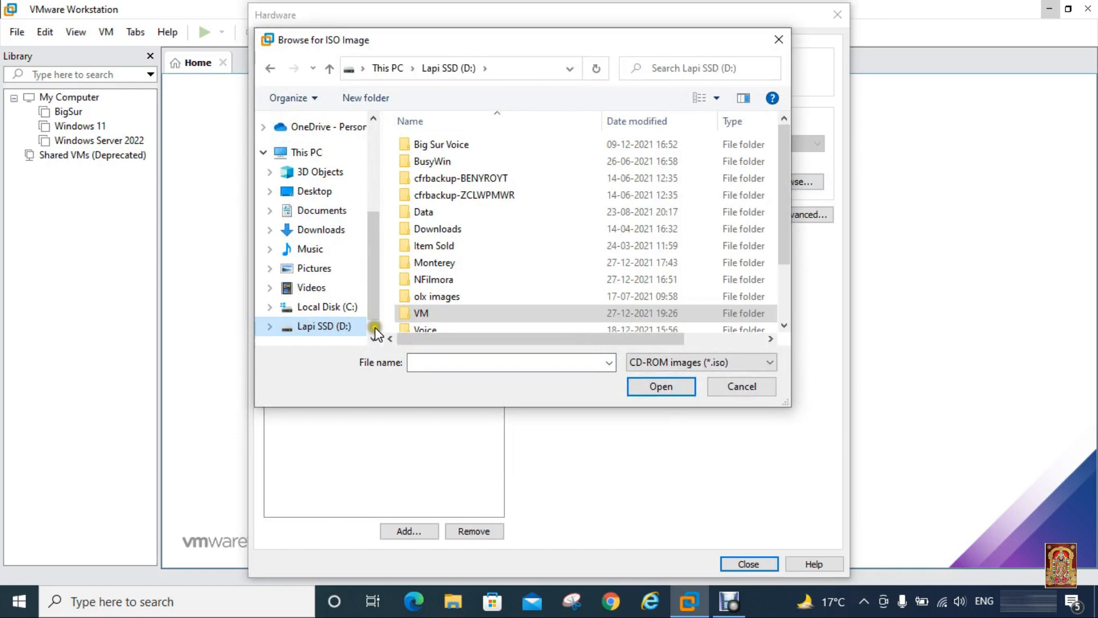
drag(782, 212, 788, 269)
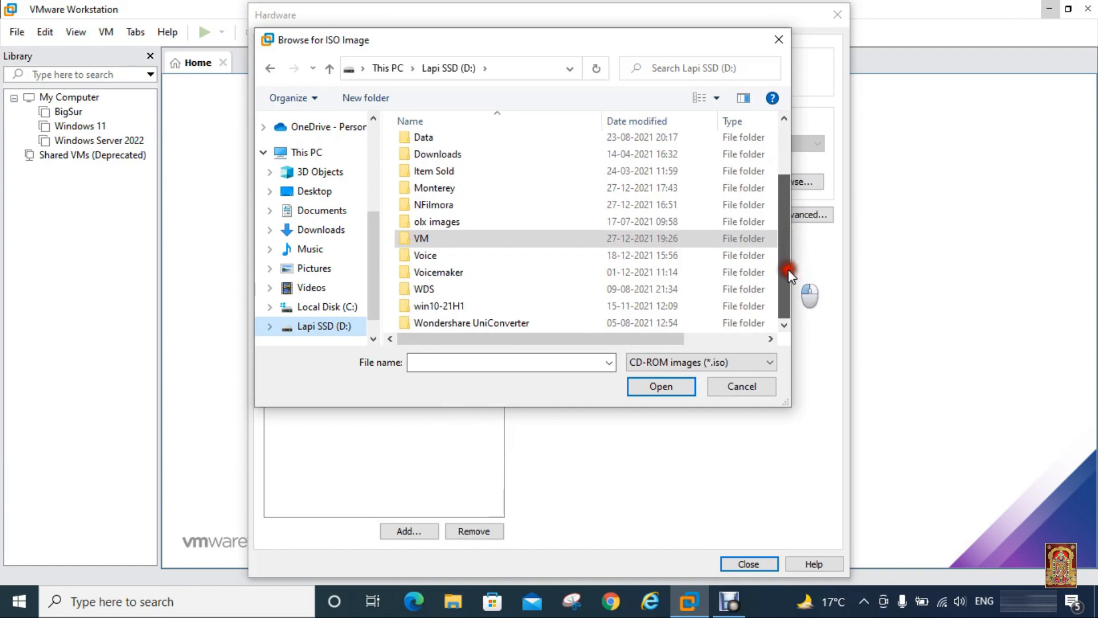
double_click(478, 188)
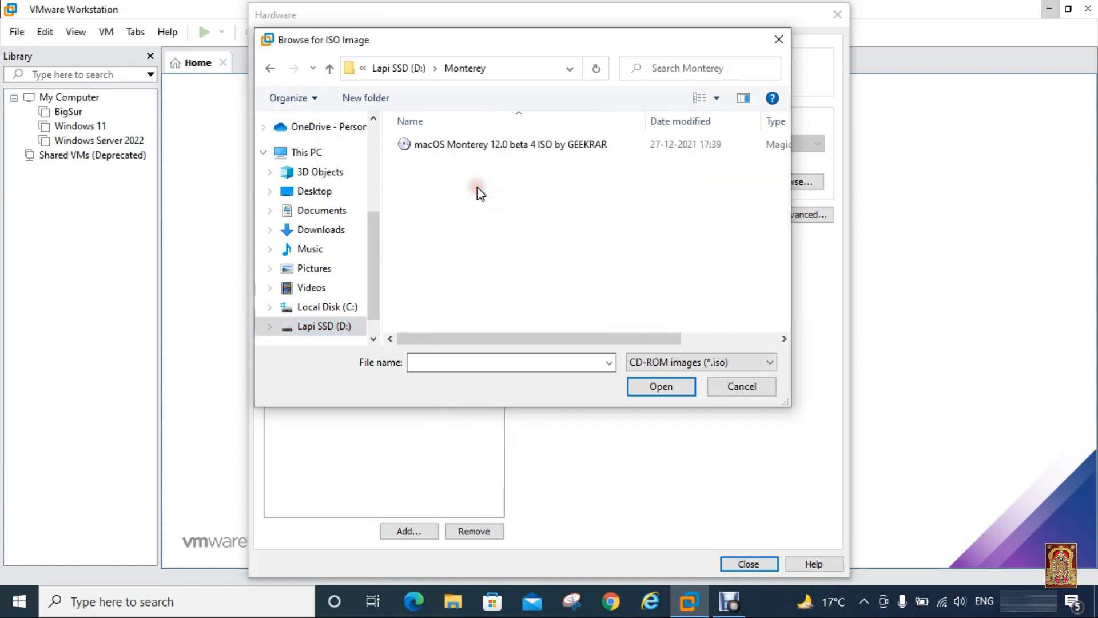
click(490, 147)
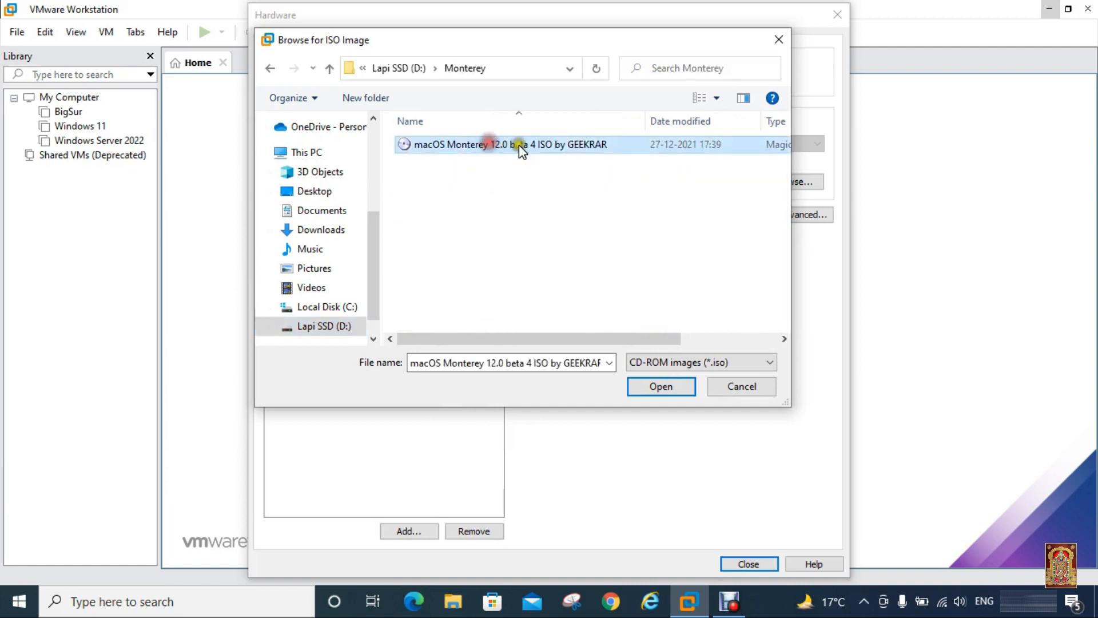
click(655, 384)
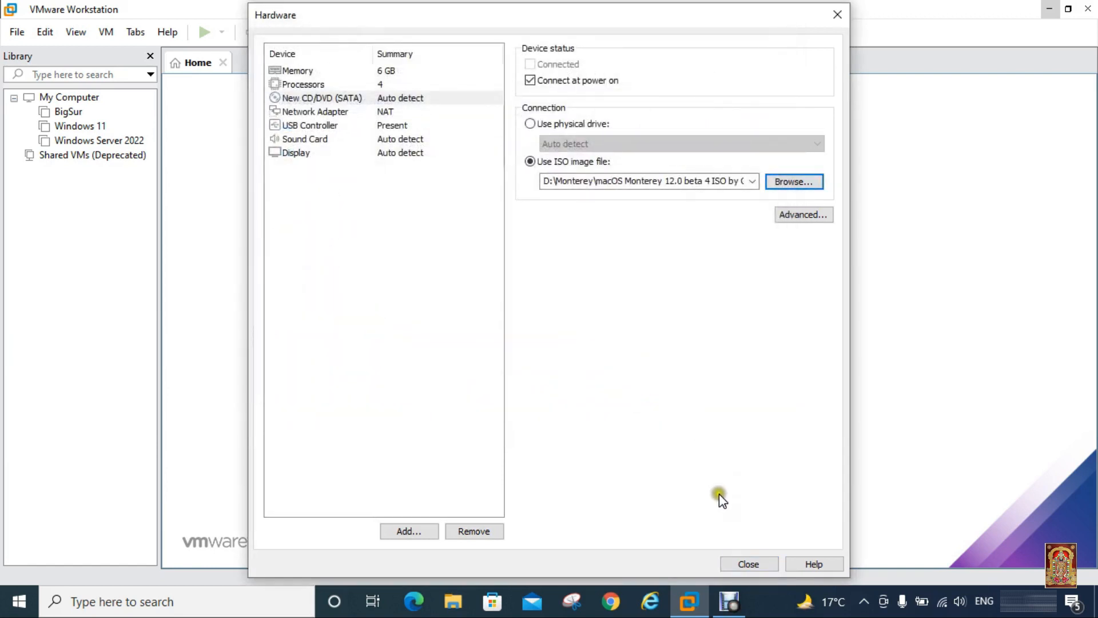
Step: Close the hardware settings, finish creating the macOS 11.1 VM, and exit VMware Workstation
click(744, 561)
click(622, 448)
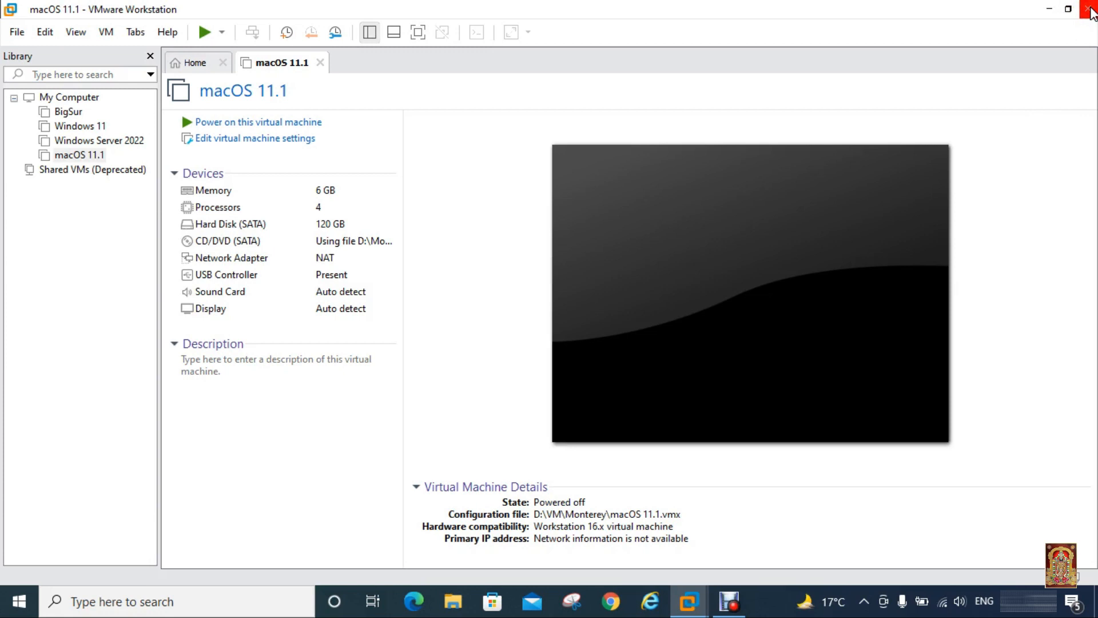
click(1089, 12)
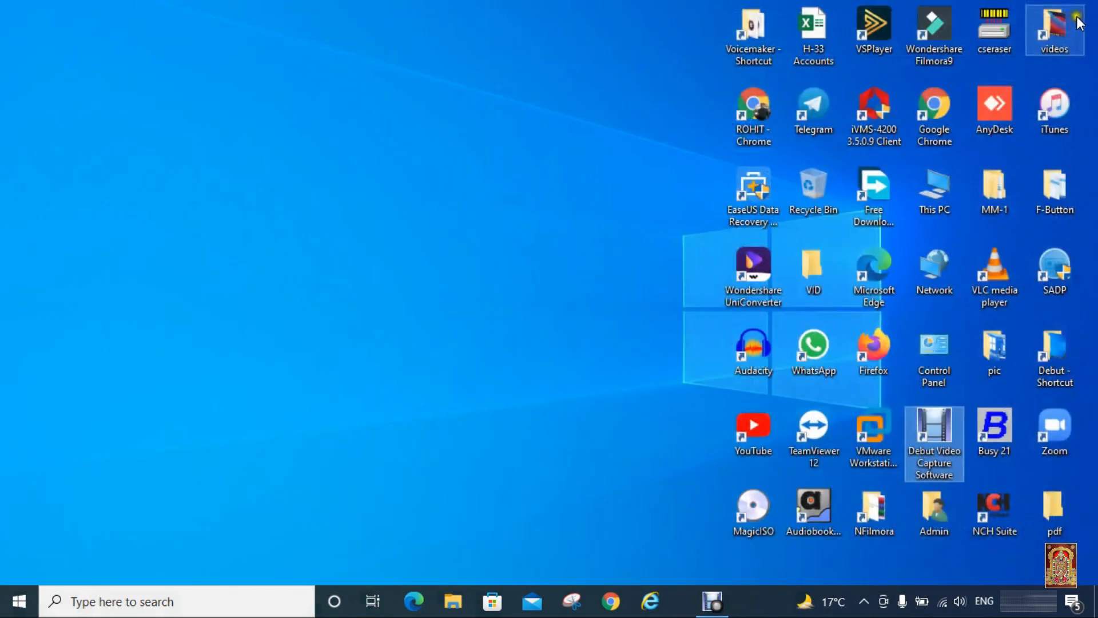
Step: Open the macOS 11.1 VMware configuration file in D:\VM\Monterey with Notepad
double_click(934, 189)
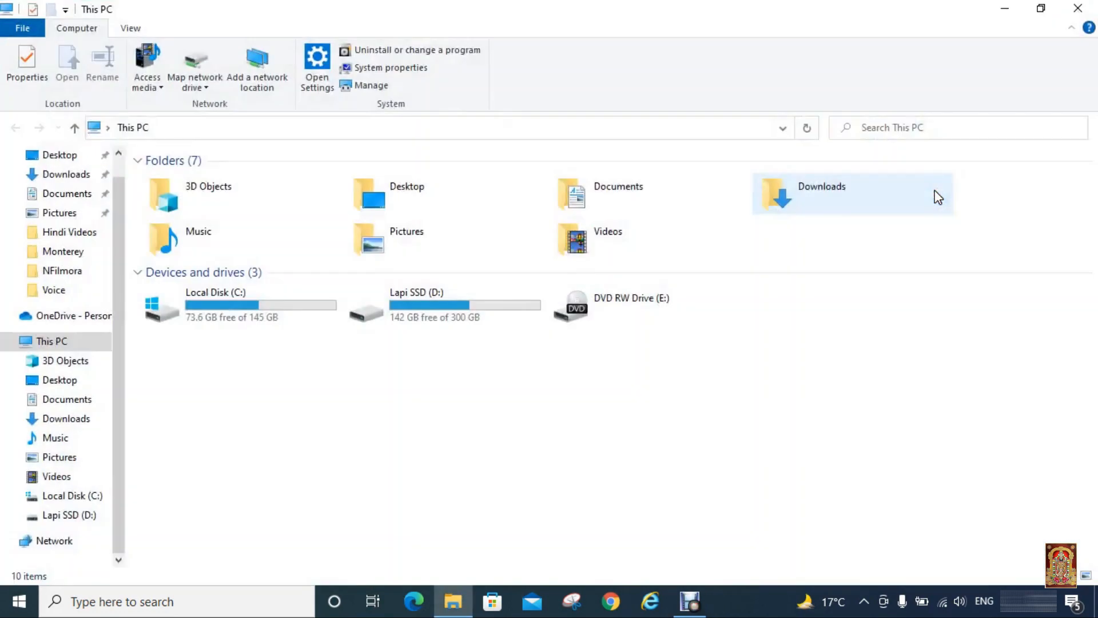
click(463, 307)
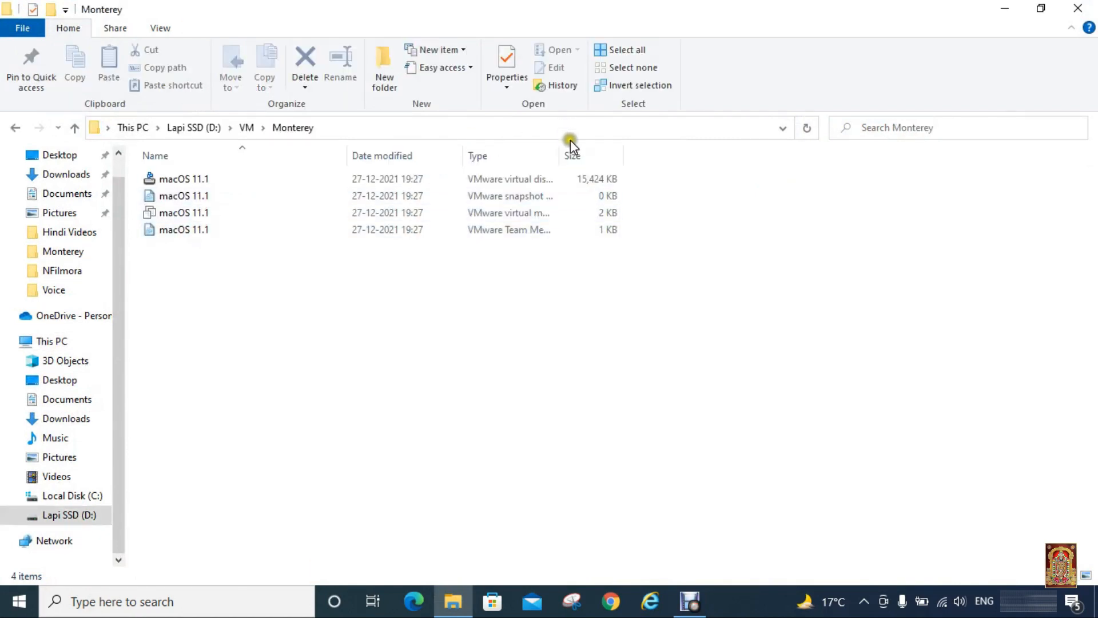
drag(558, 154, 659, 154)
click(522, 217)
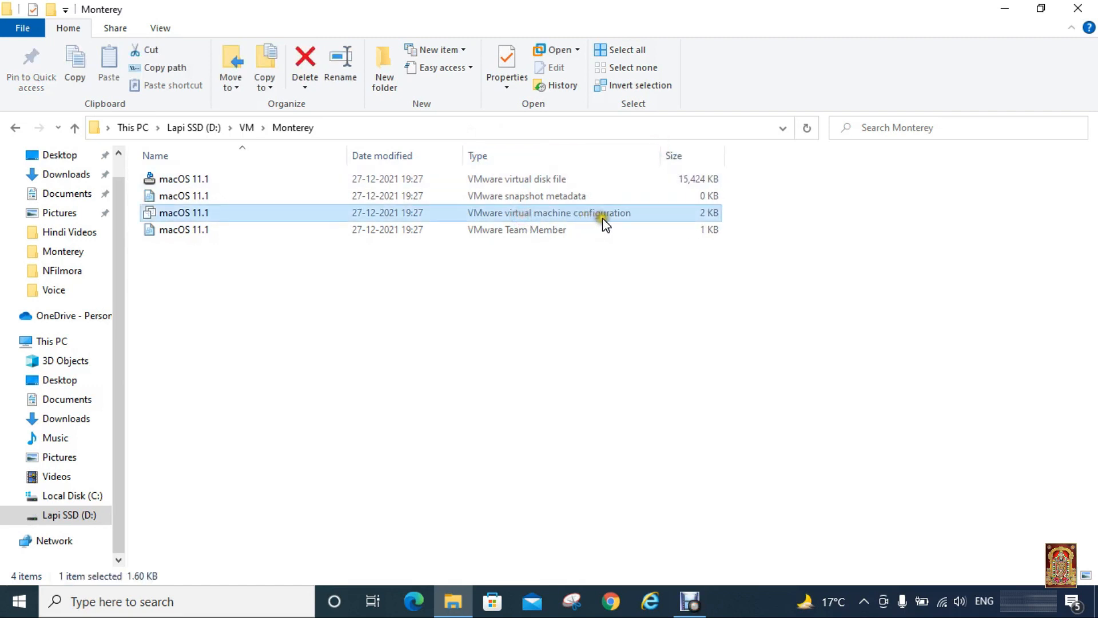
right_click(187, 212)
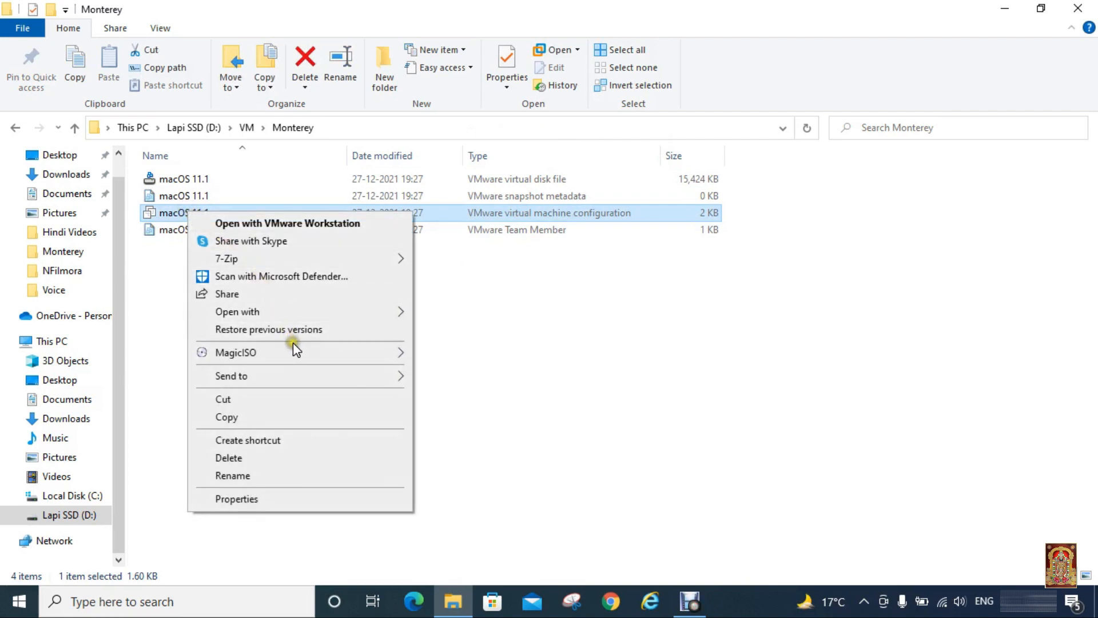
mouse_move(343, 314)
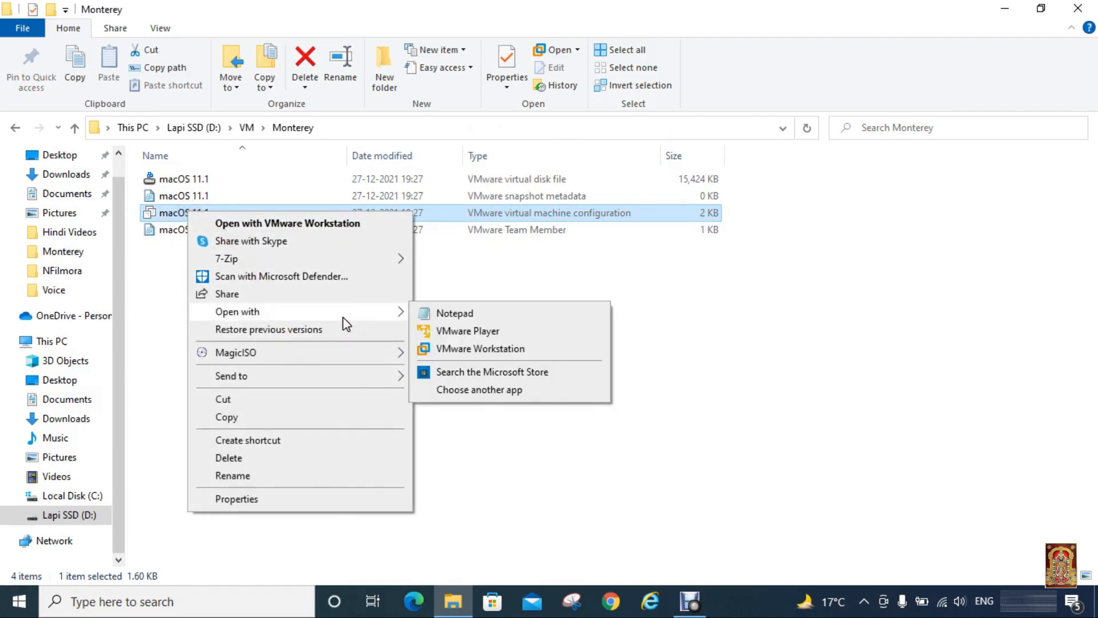
click(449, 314)
Step: Append a new line smc.version = "0" at the end of the configuration file
scroll(377, 389, down, 7)
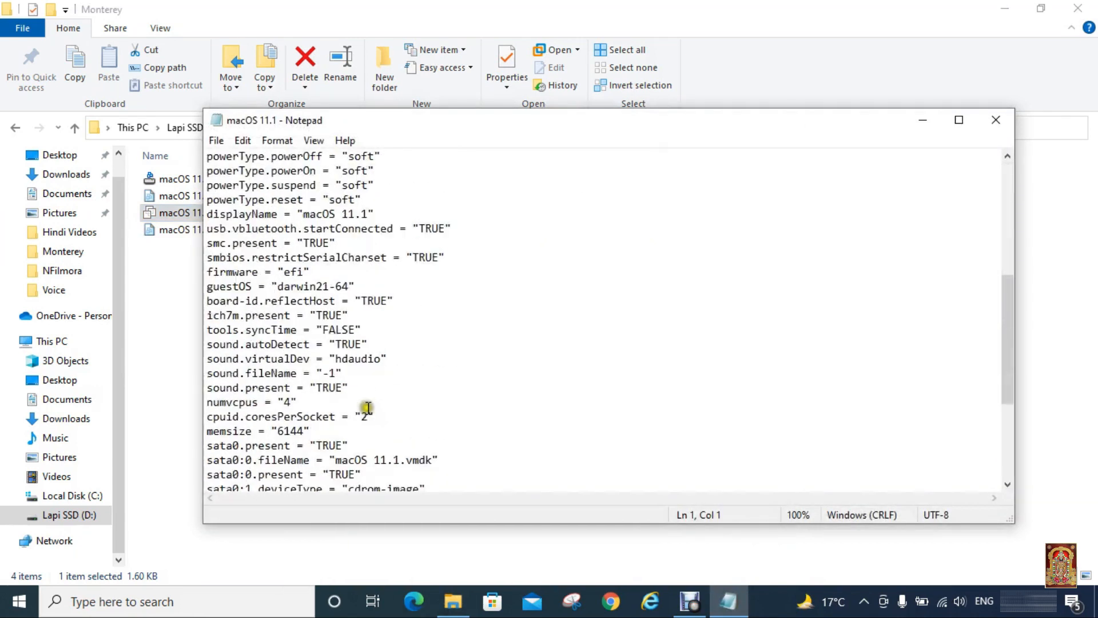
scroll(368, 408, down, 4)
click(383, 461)
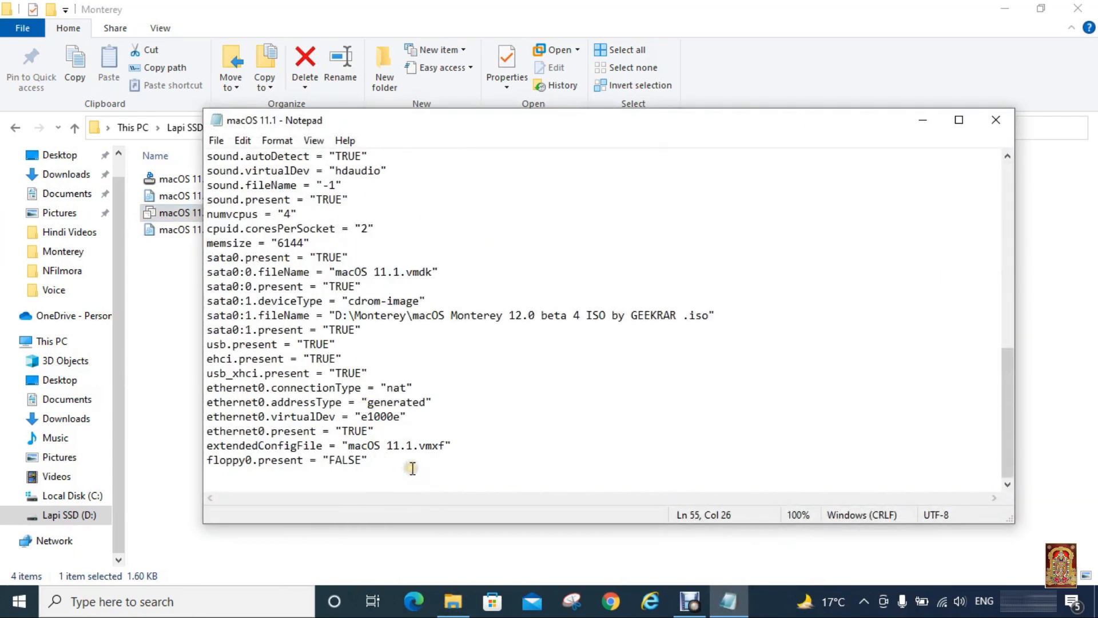
key(Return)
text(smc.version = "0")
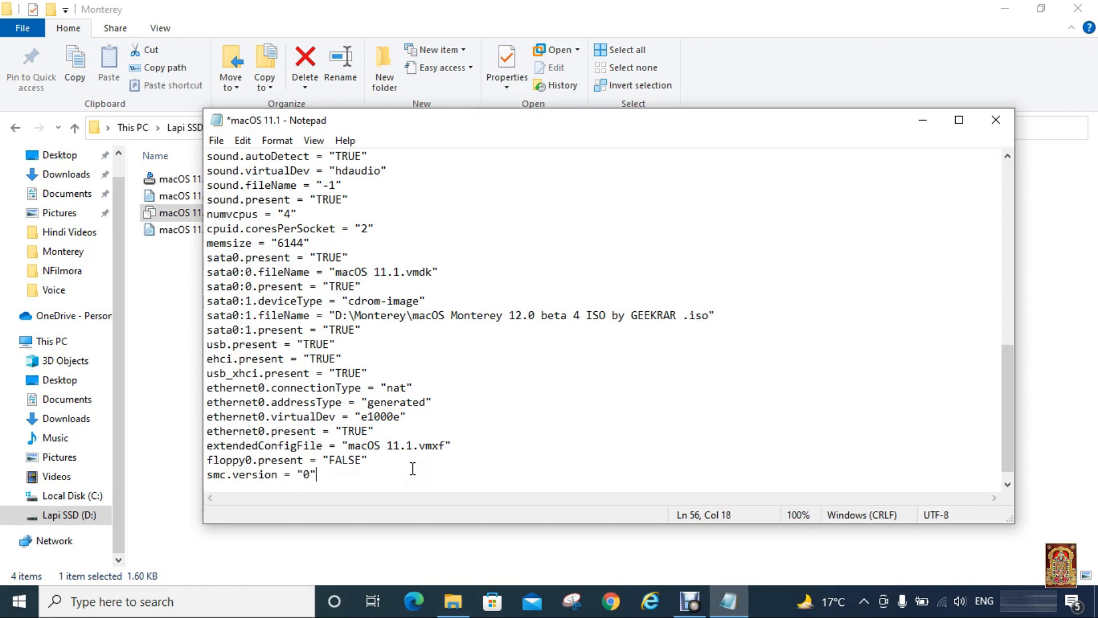
Step: Save the configuration file, then close Notepad and File Explorer
click(220, 143)
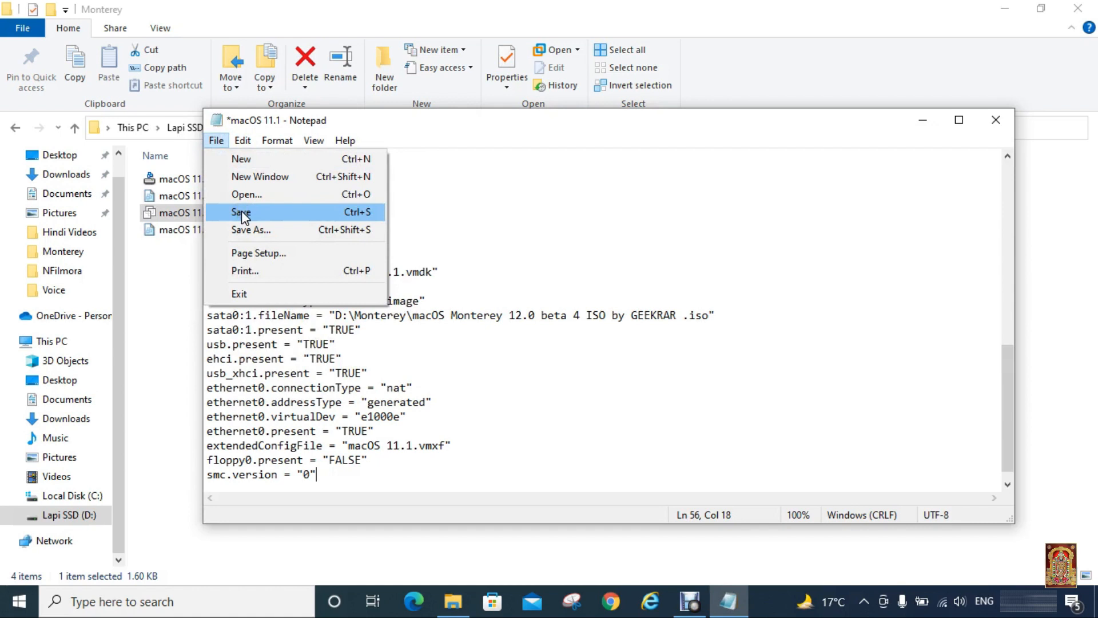
click(241, 212)
click(216, 140)
click(240, 211)
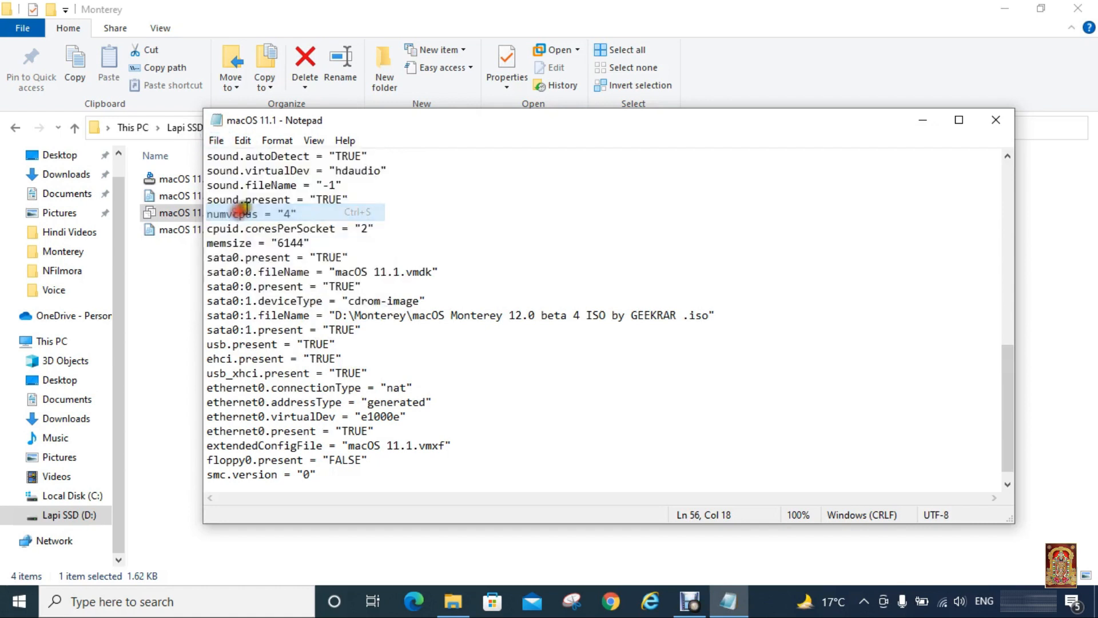
click(994, 122)
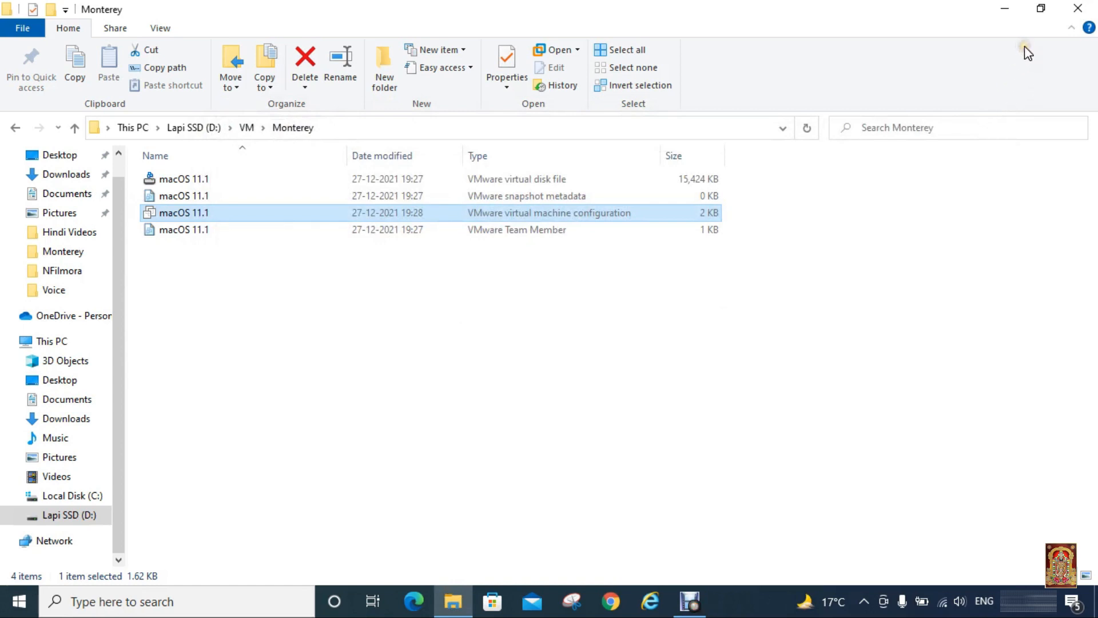
click(1078, 14)
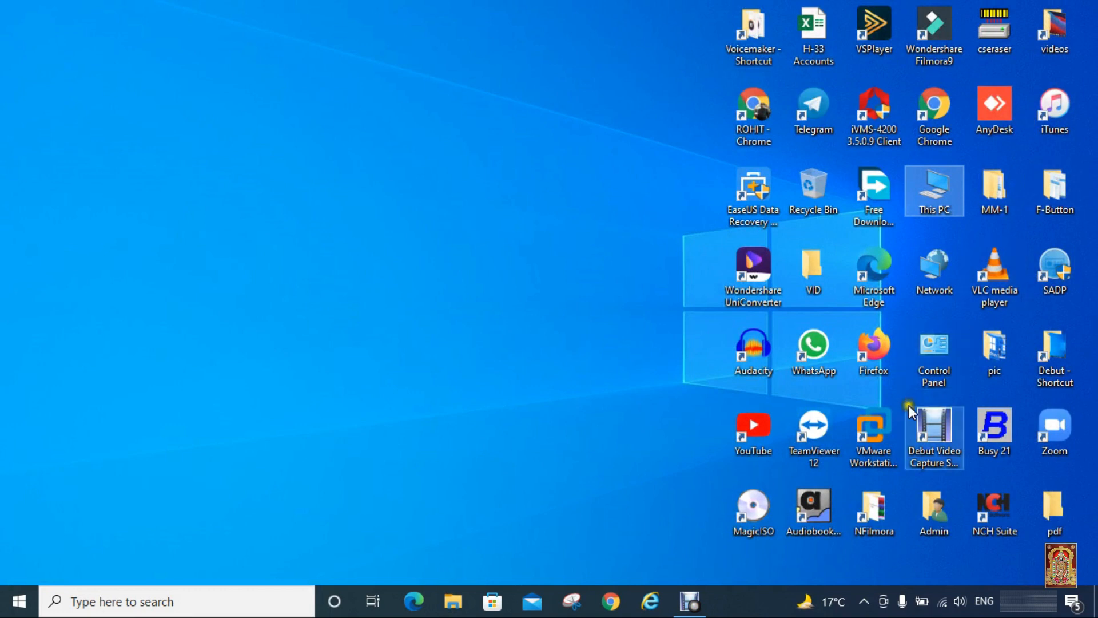
Step: Relaunch VMware Workstation Pro from its desktop shortcut and select the macOS 11.1 VM
click(872, 451)
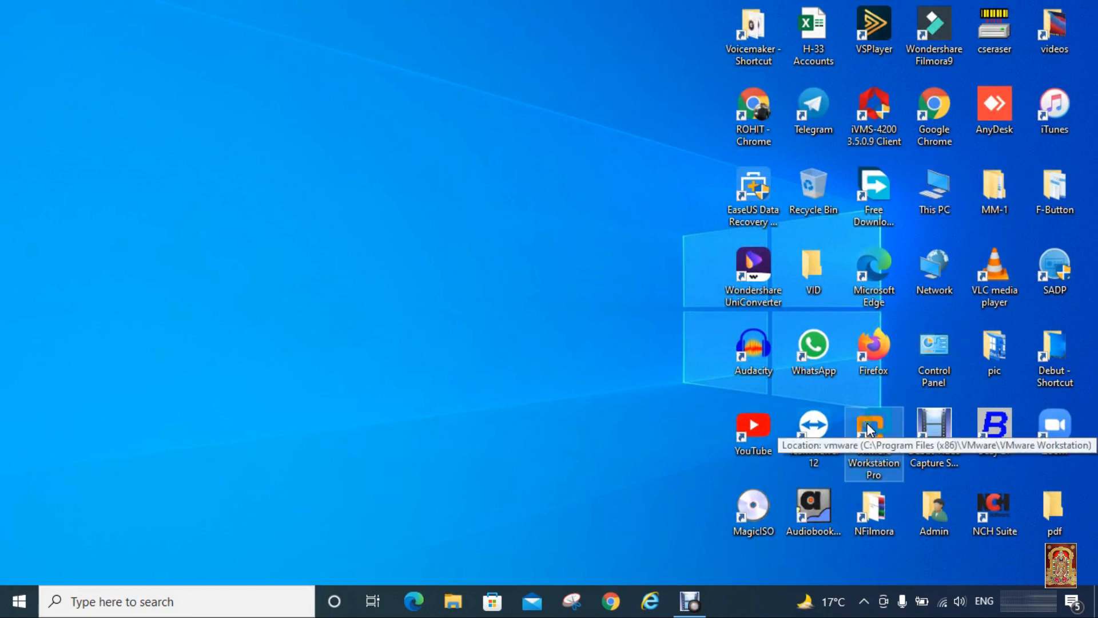
double_click(871, 428)
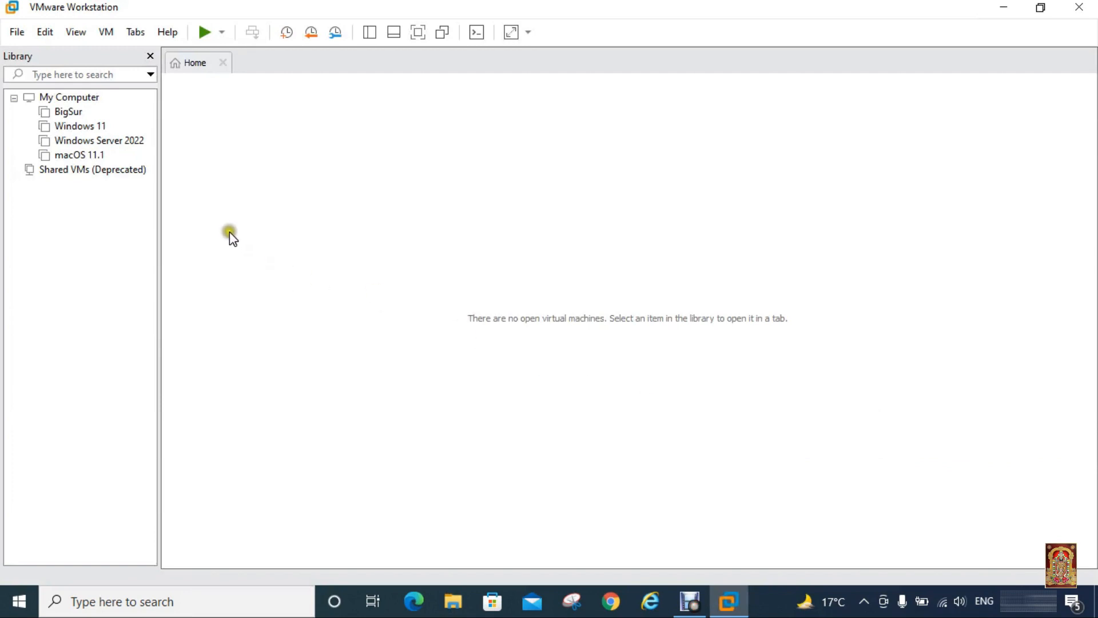
click(91, 155)
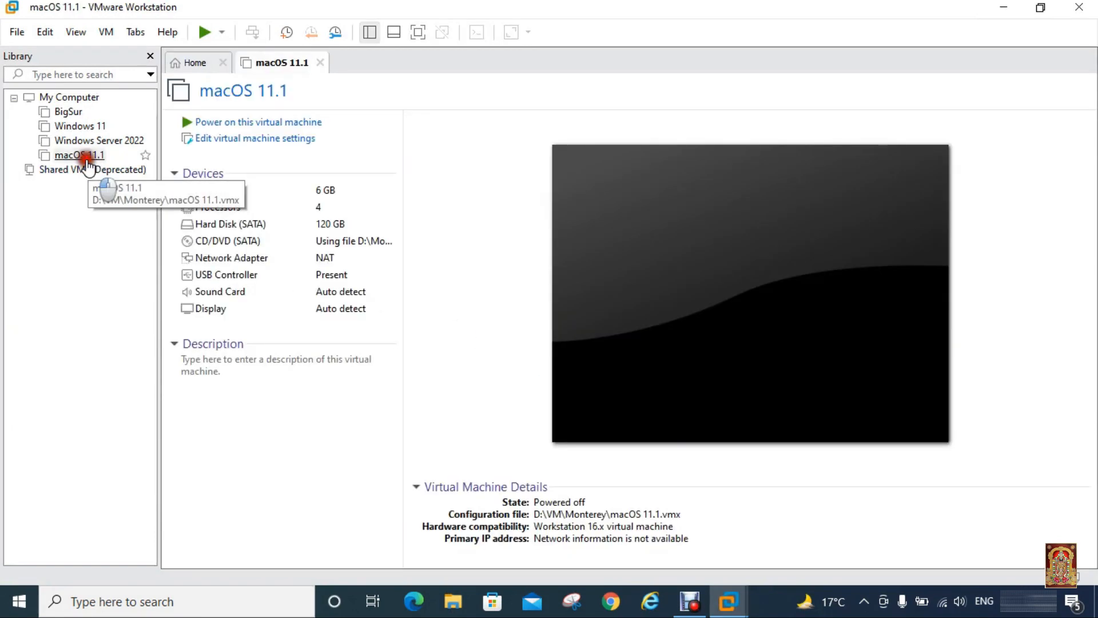
Step: Power on the macOS 11.1 VM in full screen and wait for the Language screen
click(266, 123)
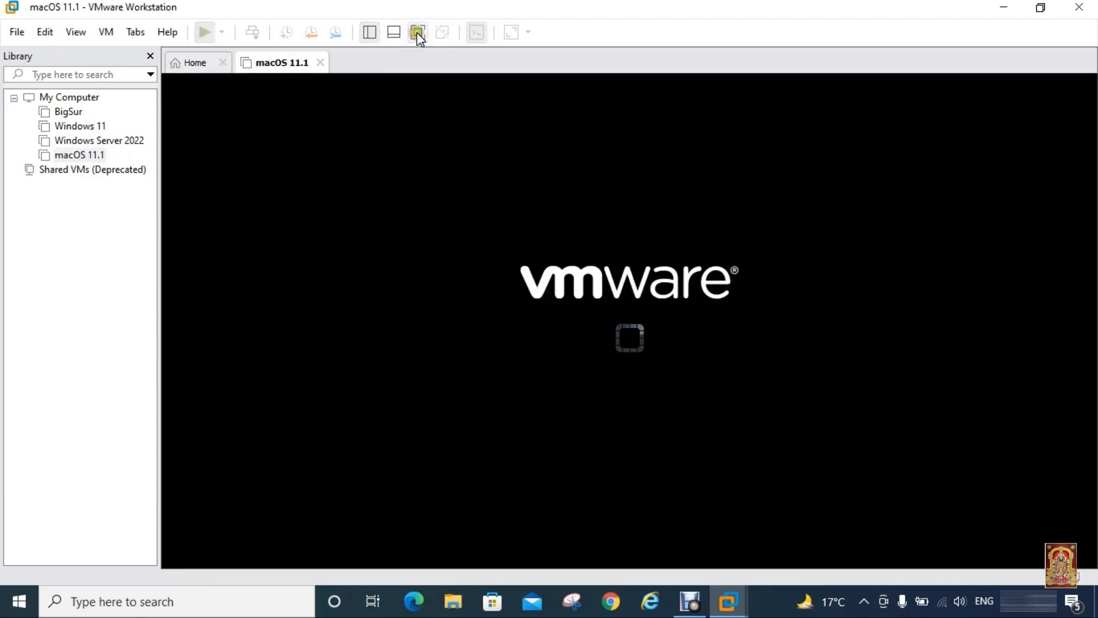
click(418, 32)
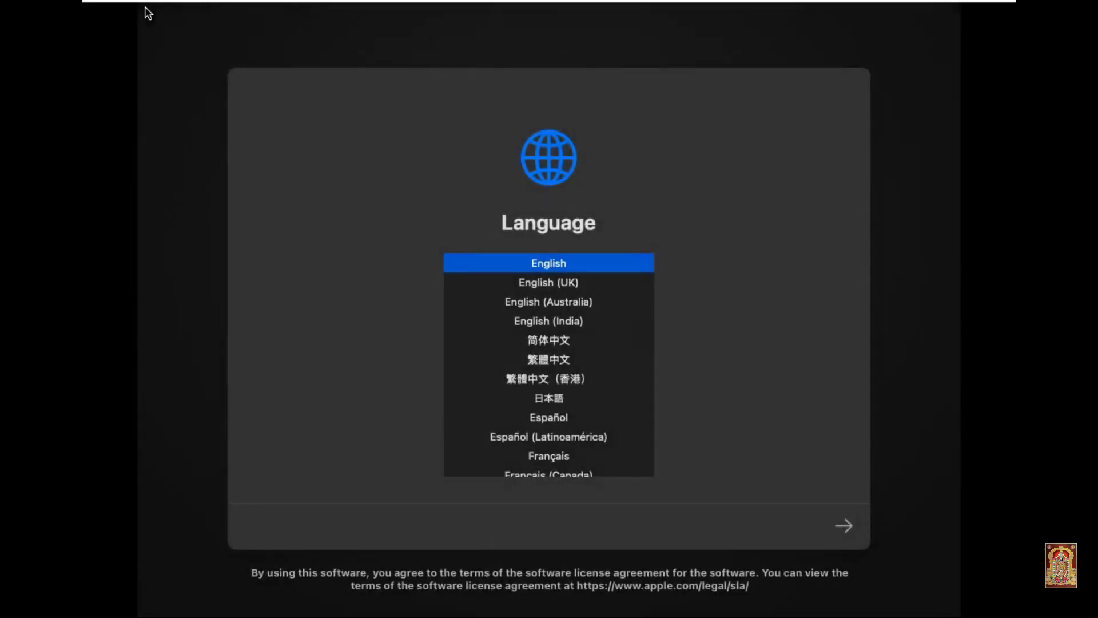
Step: Accept English and launch Disk Utility from the macOS Recovery options
click(845, 526)
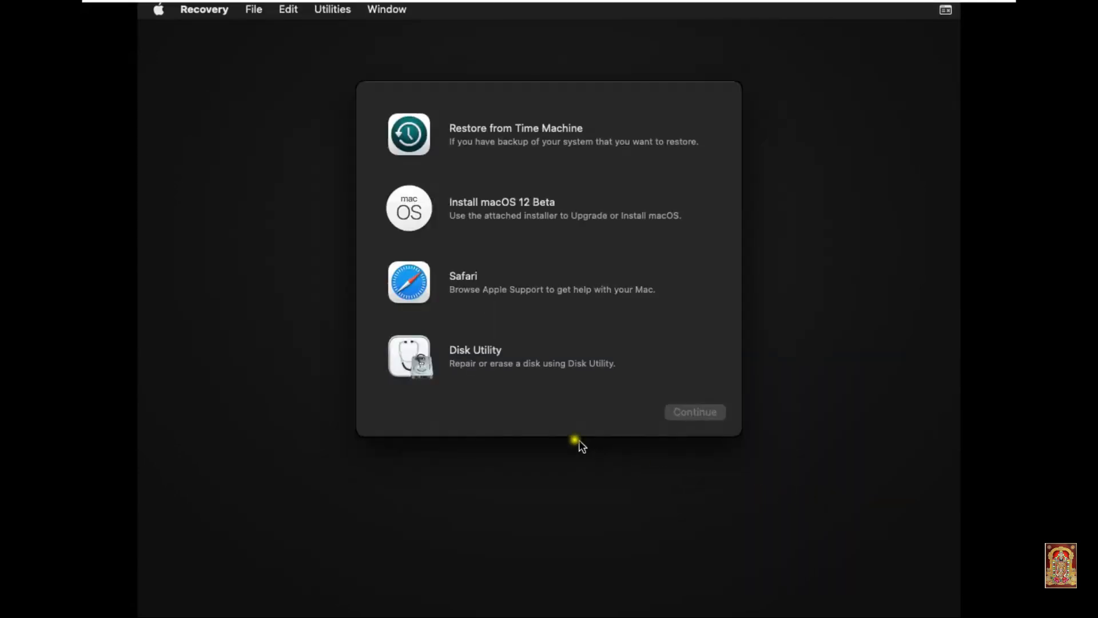
click(446, 366)
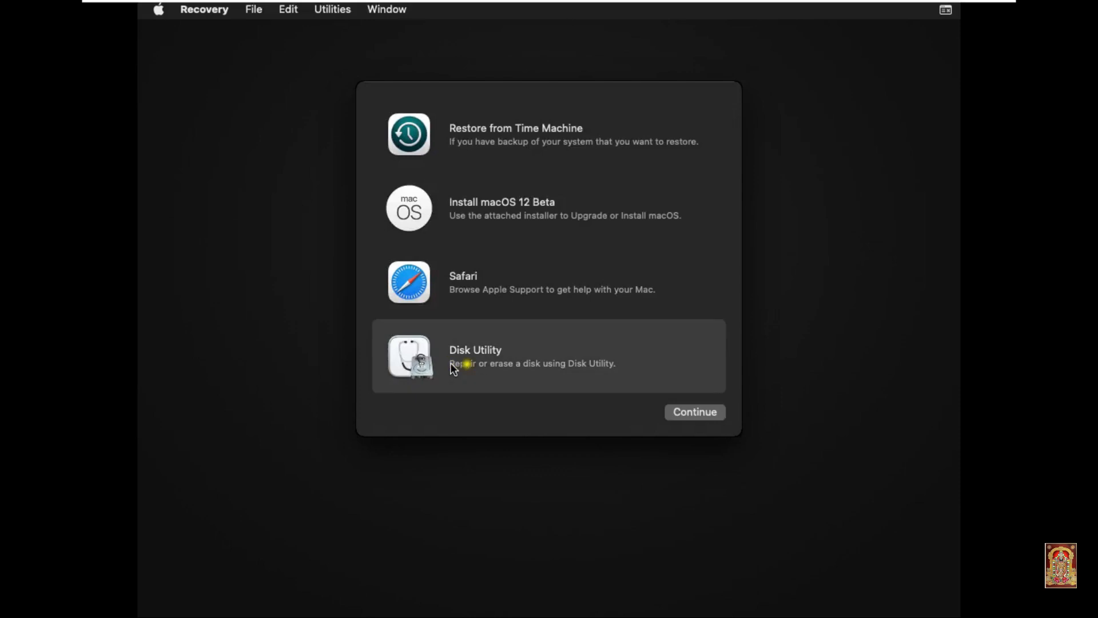
click(689, 414)
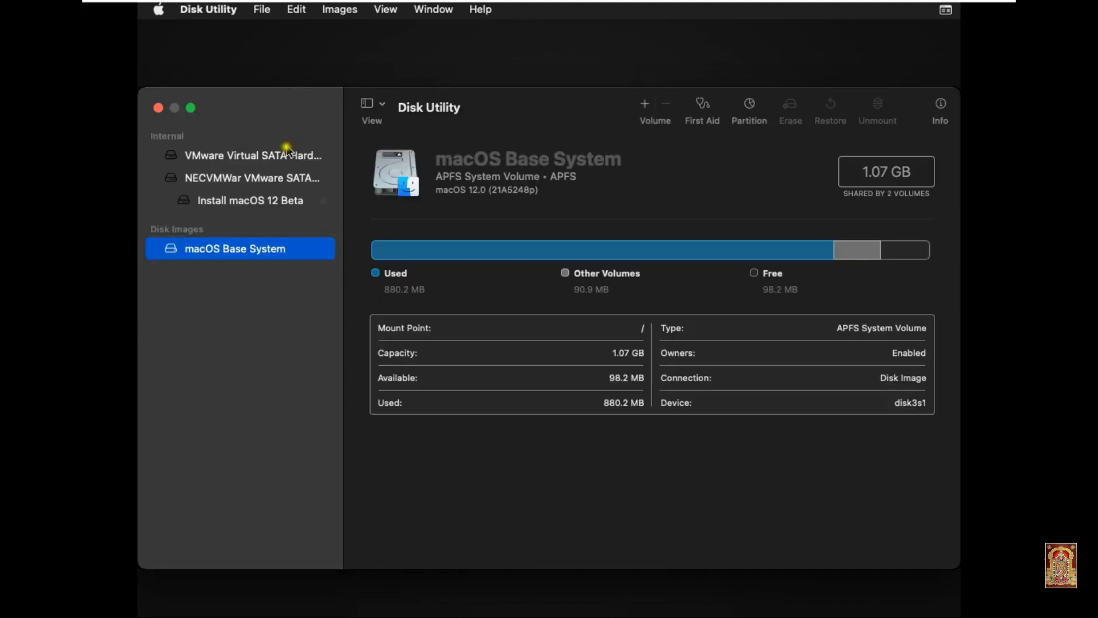
Step: Prepare to erase the VMware Virtual SATA Hard Drive Media as MT in Mac OS Extended (Journaled) format
click(277, 157)
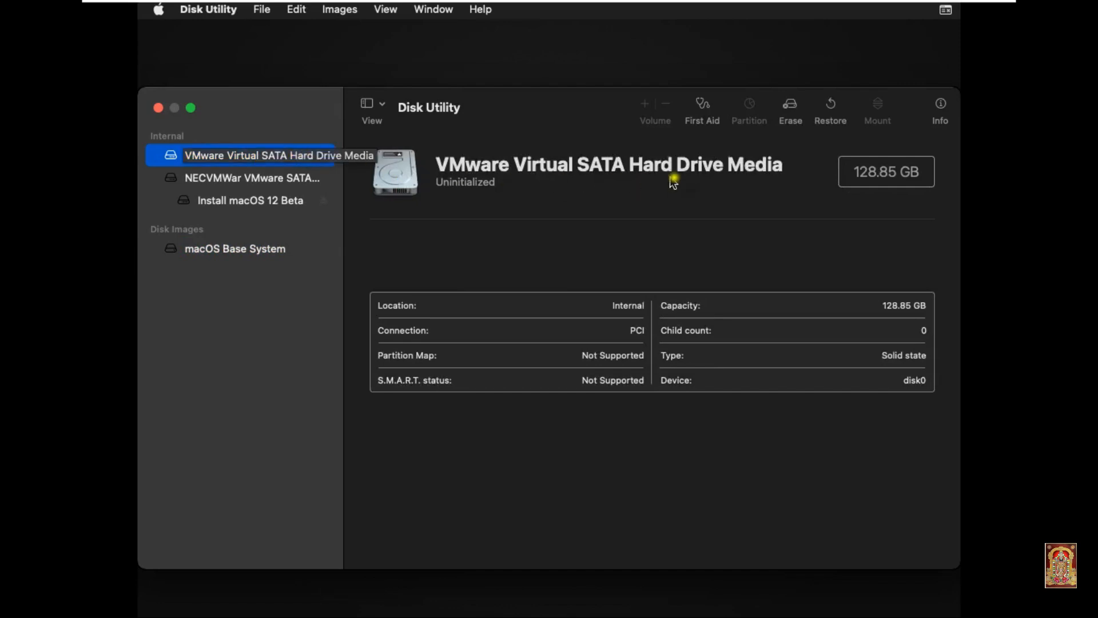
click(791, 108)
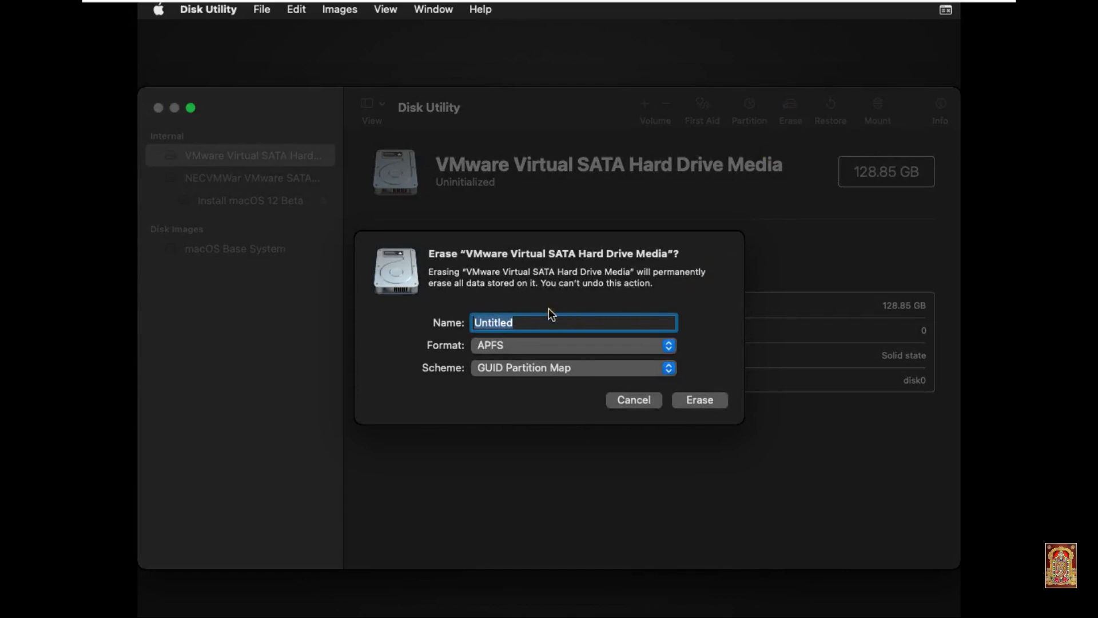
text(MT)
click(671, 345)
click(673, 347)
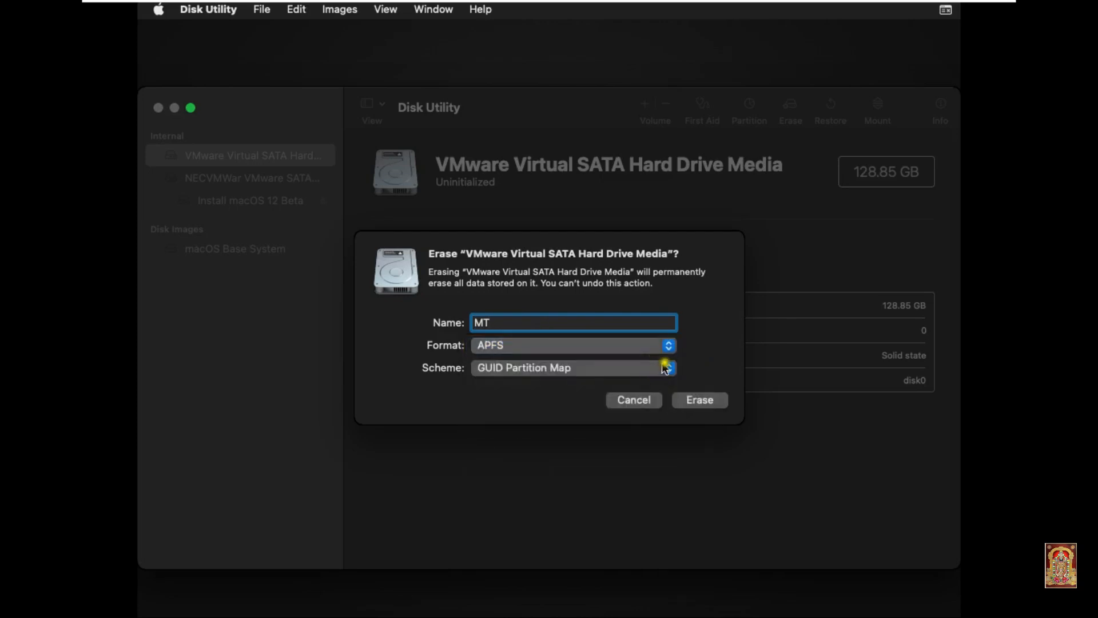
click(670, 345)
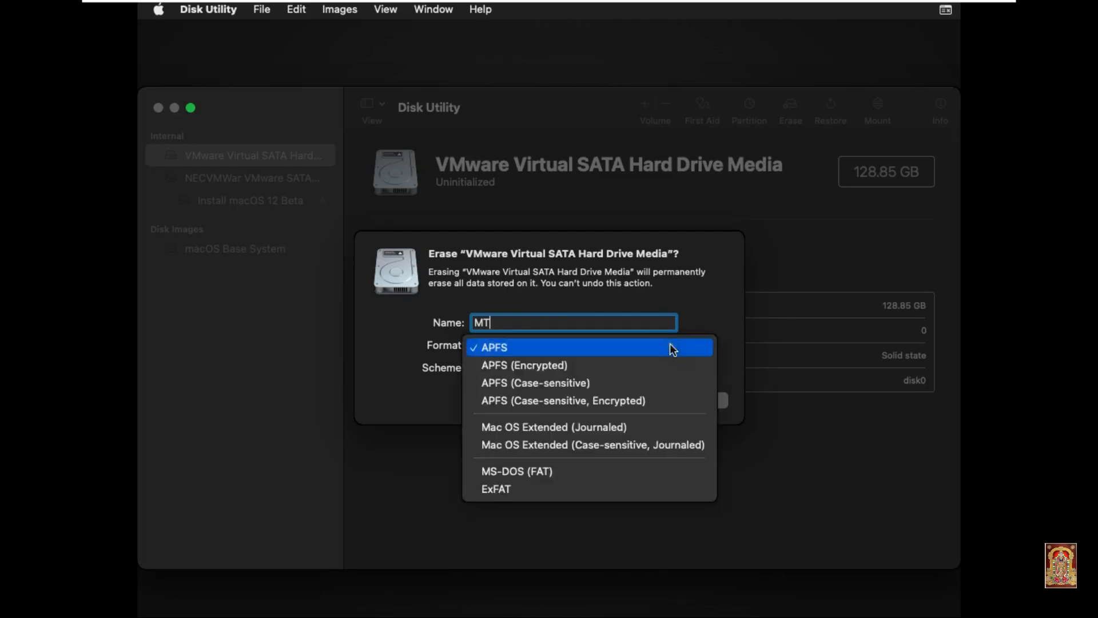
click(589, 430)
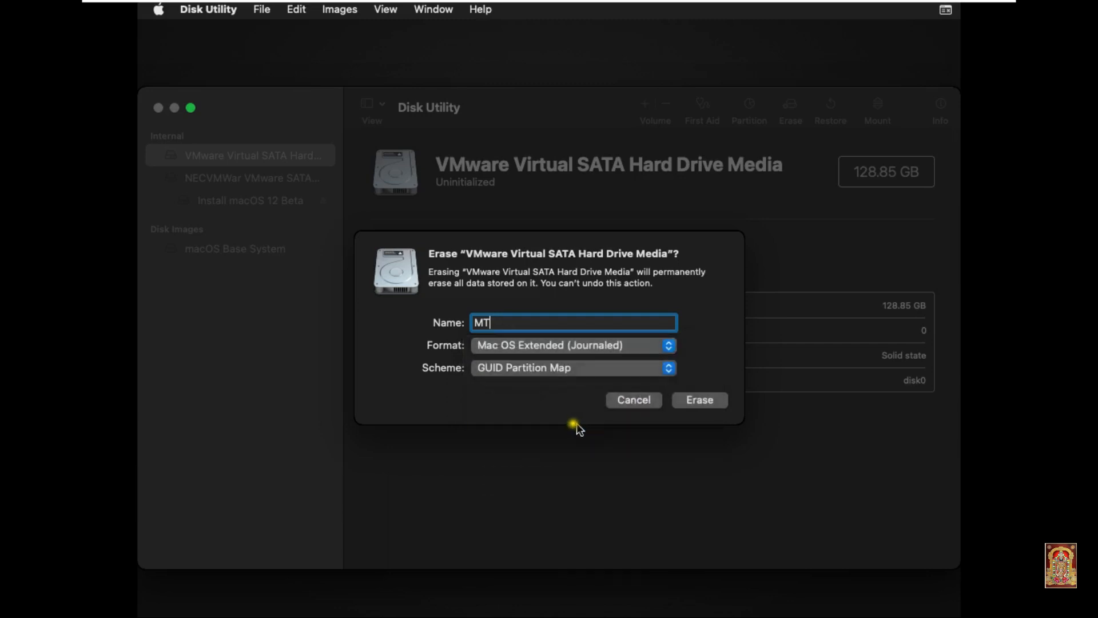
Step: Erase the drive as MT, confirm completion, and quit Disk Utility back to Recovery
click(699, 400)
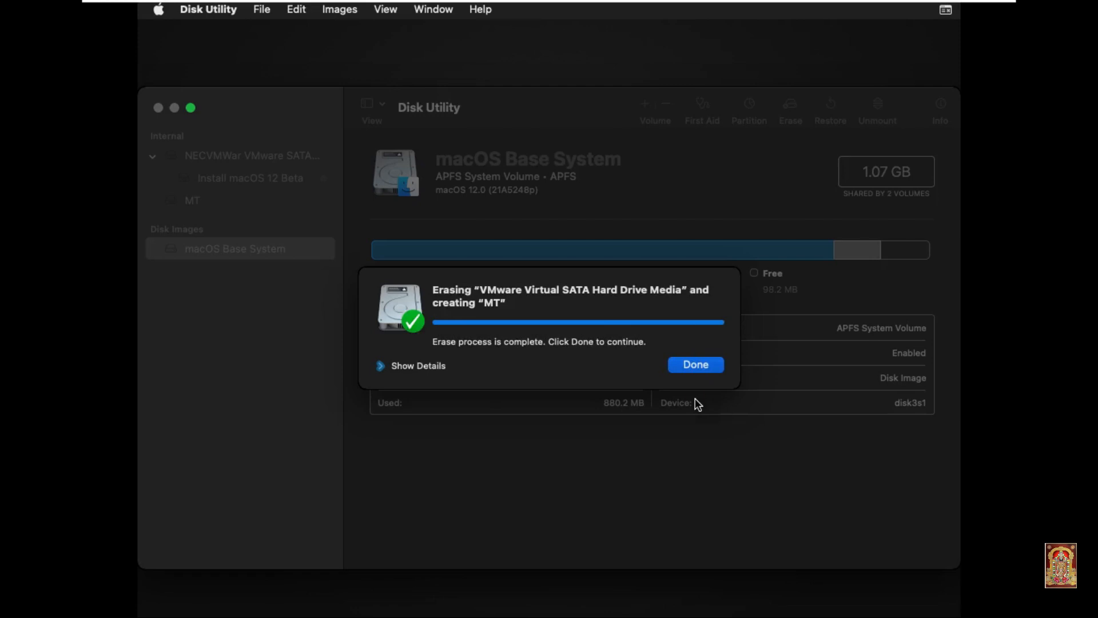
click(697, 370)
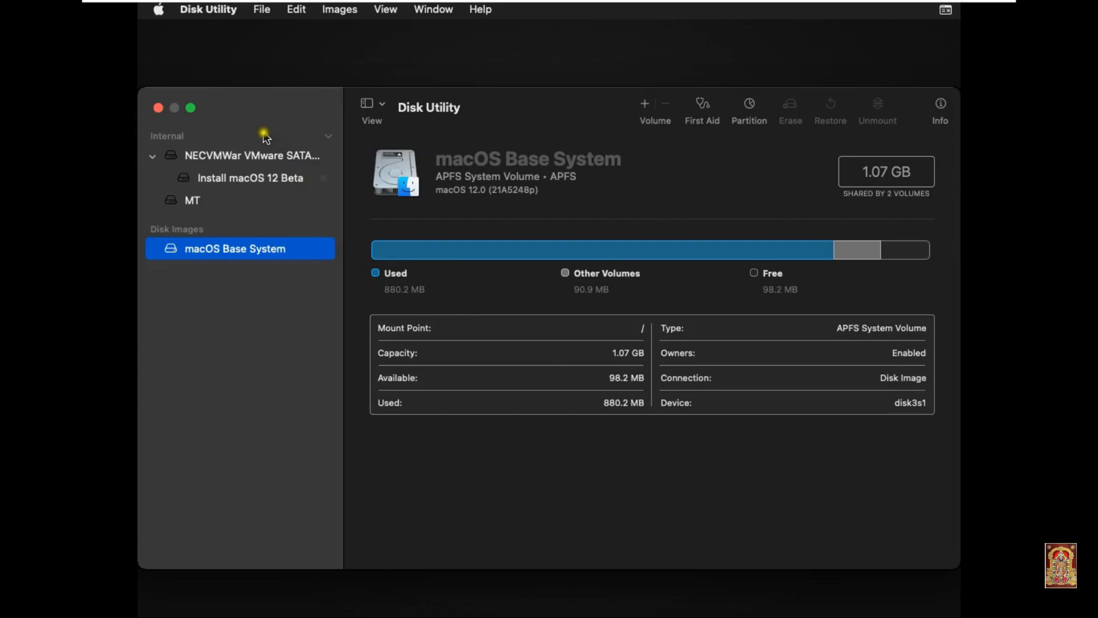
click(208, 10)
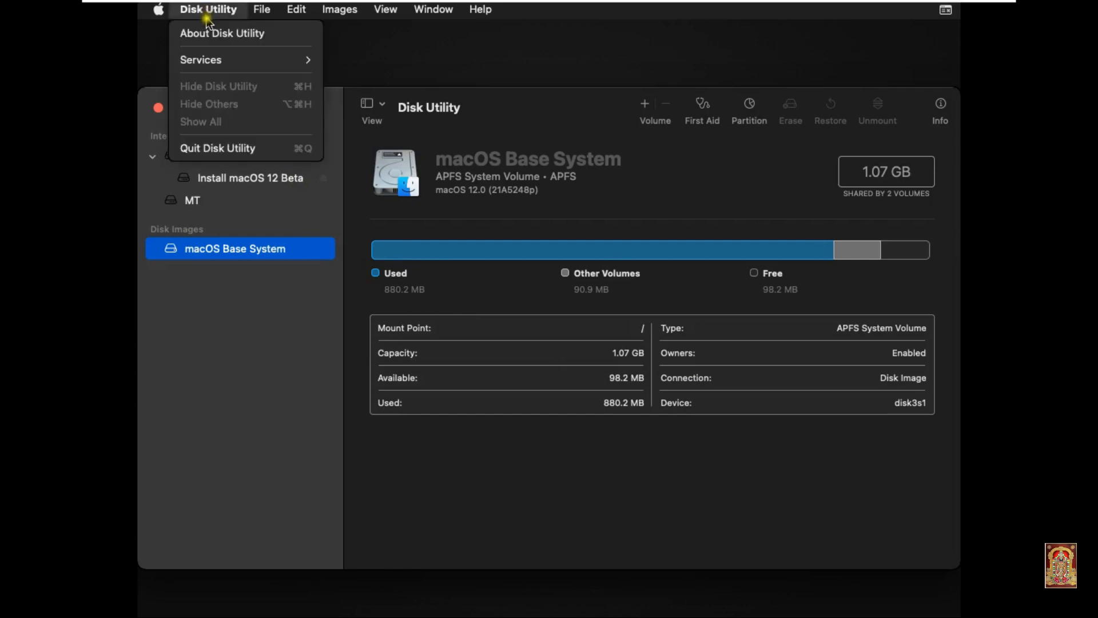
click(245, 150)
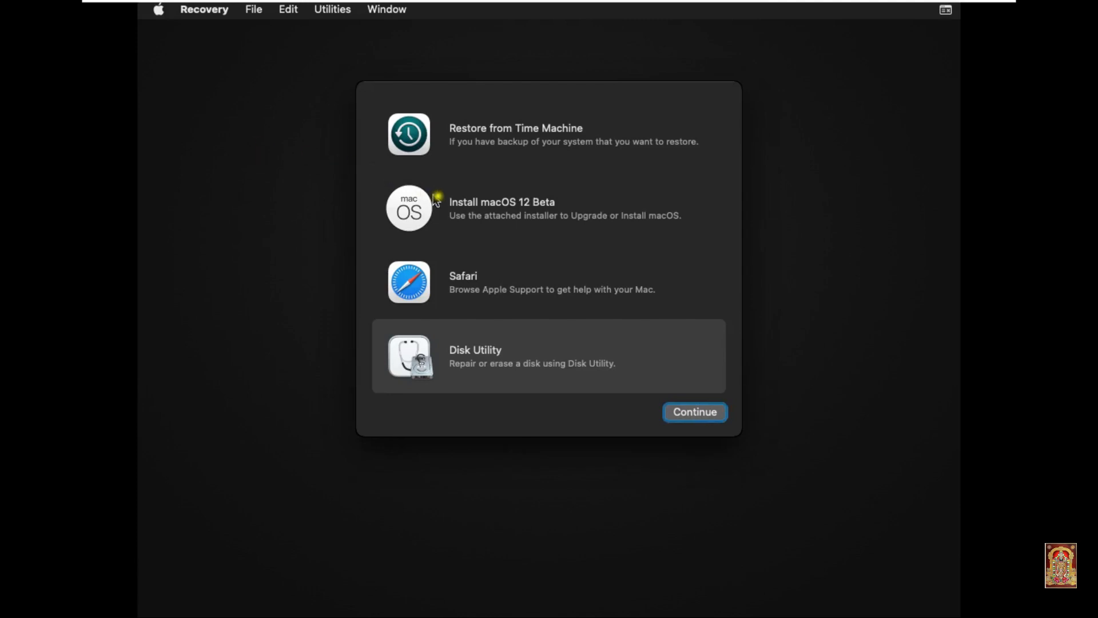
Step: Launch Install macOS 12 Beta from Recovery and continue past its welcome page
click(473, 210)
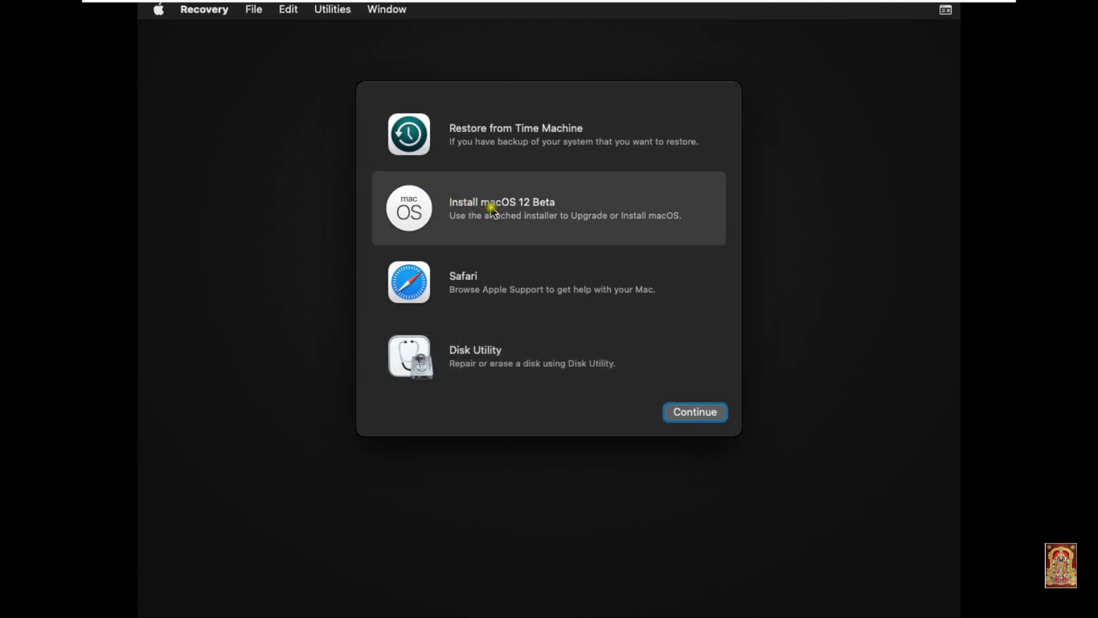
click(685, 410)
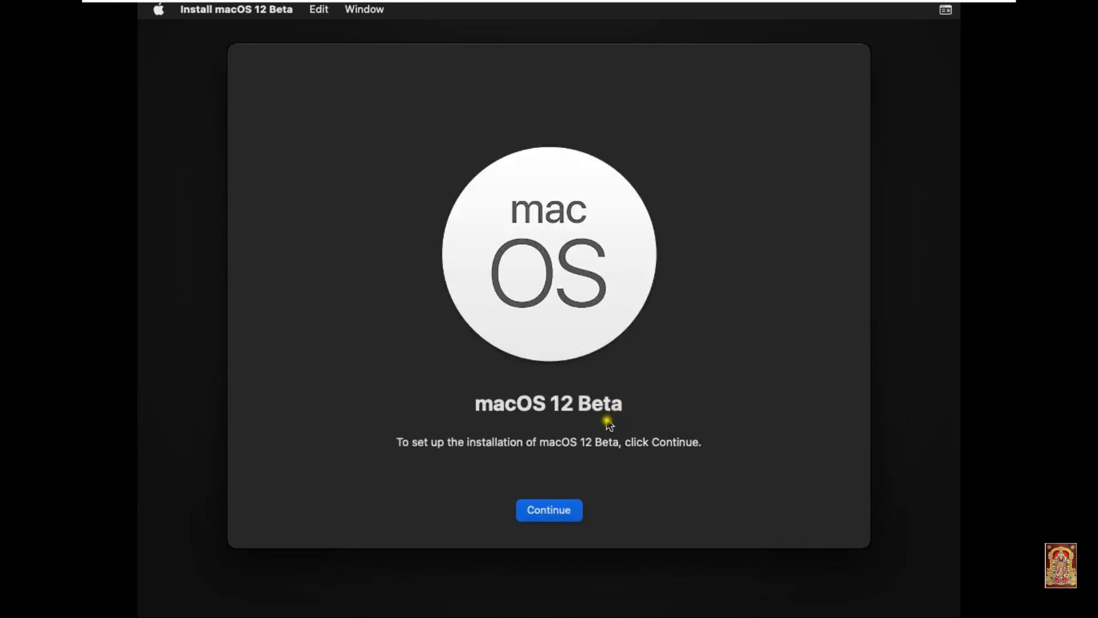
click(568, 509)
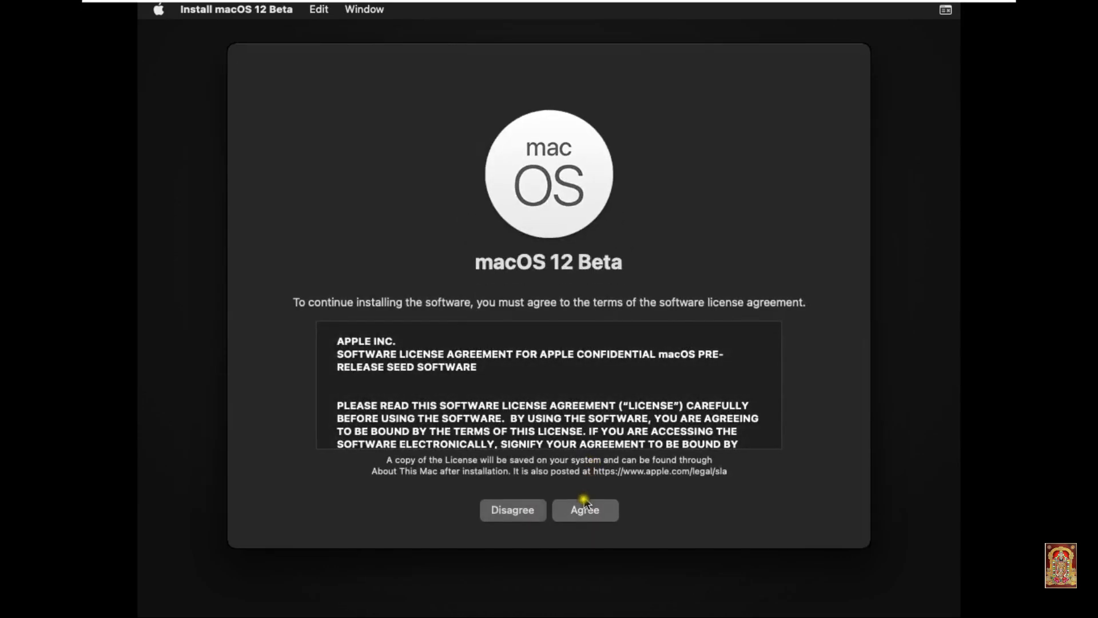
Step: Agree to the macOS 12 Beta licence and install onto the MT disk
click(586, 511)
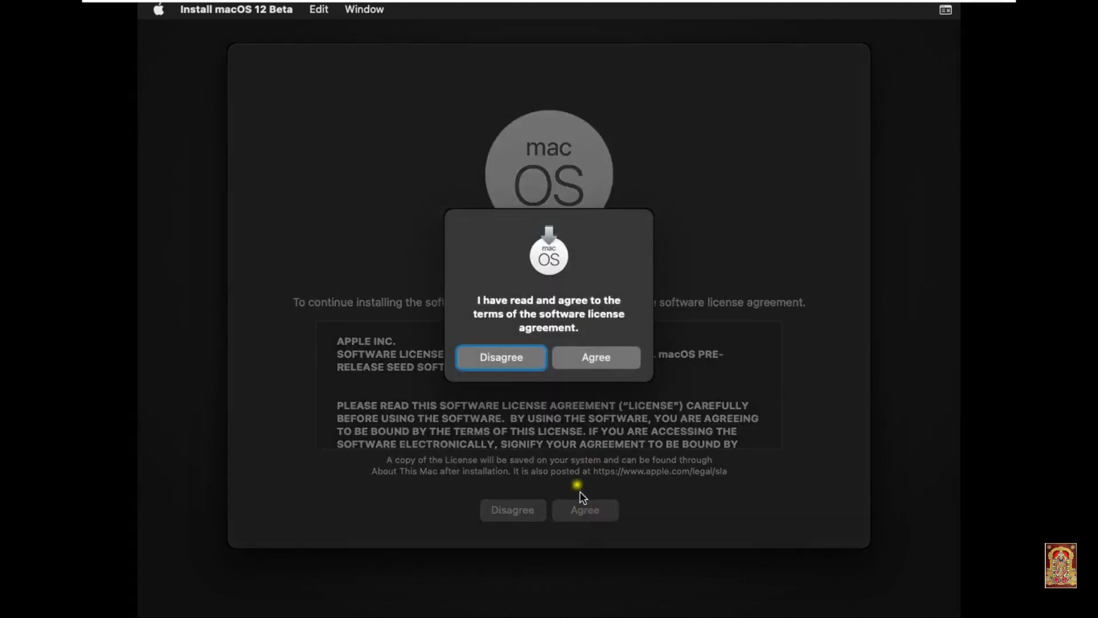
click(594, 370)
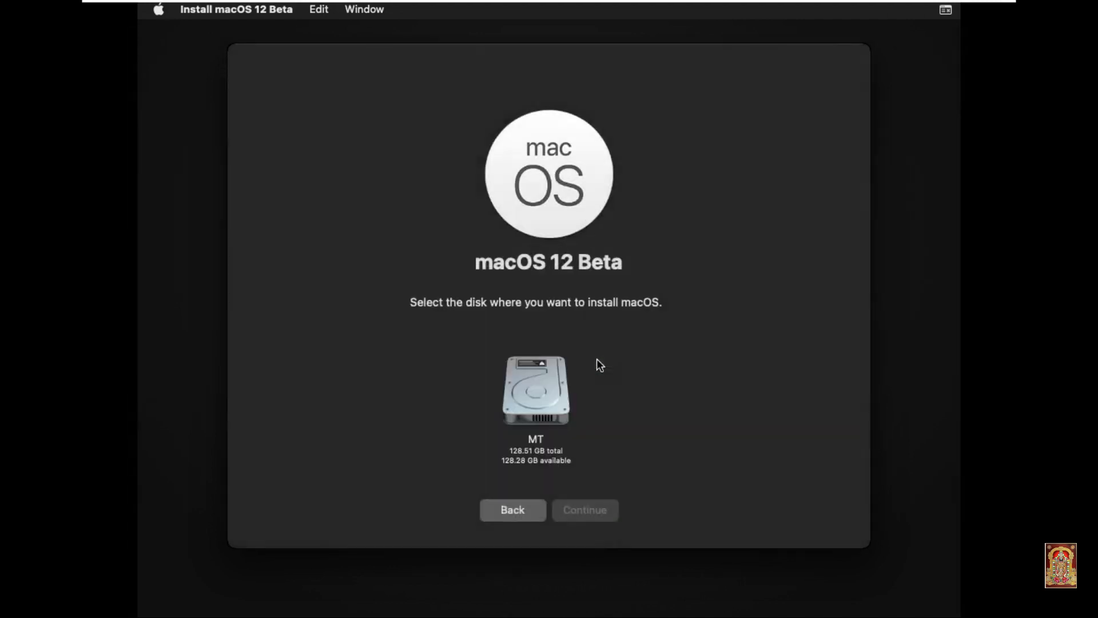
click(541, 388)
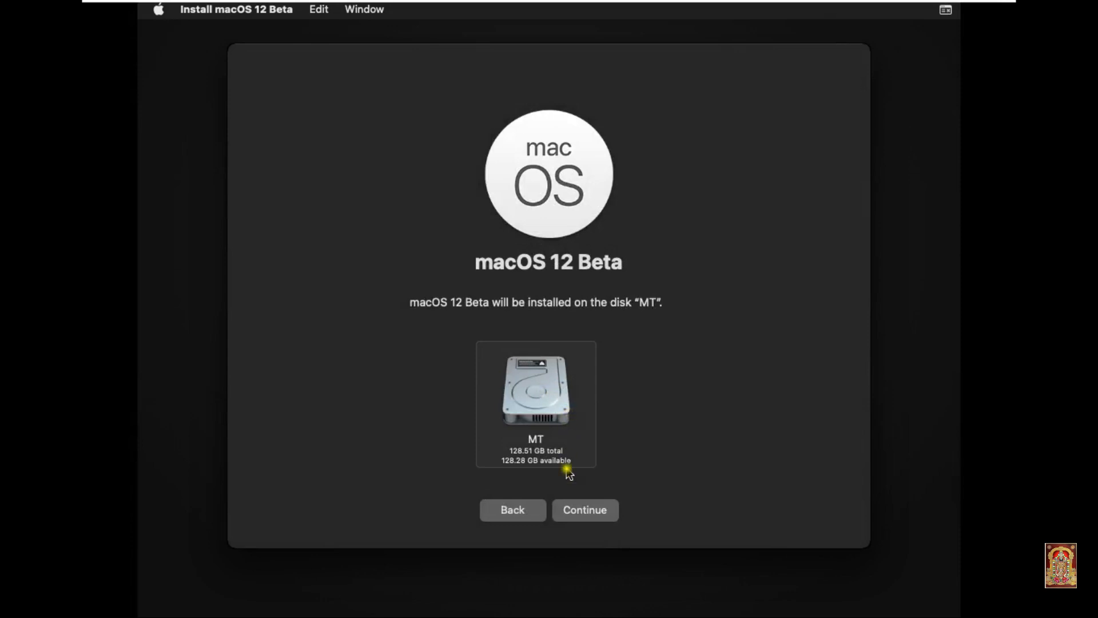
click(582, 510)
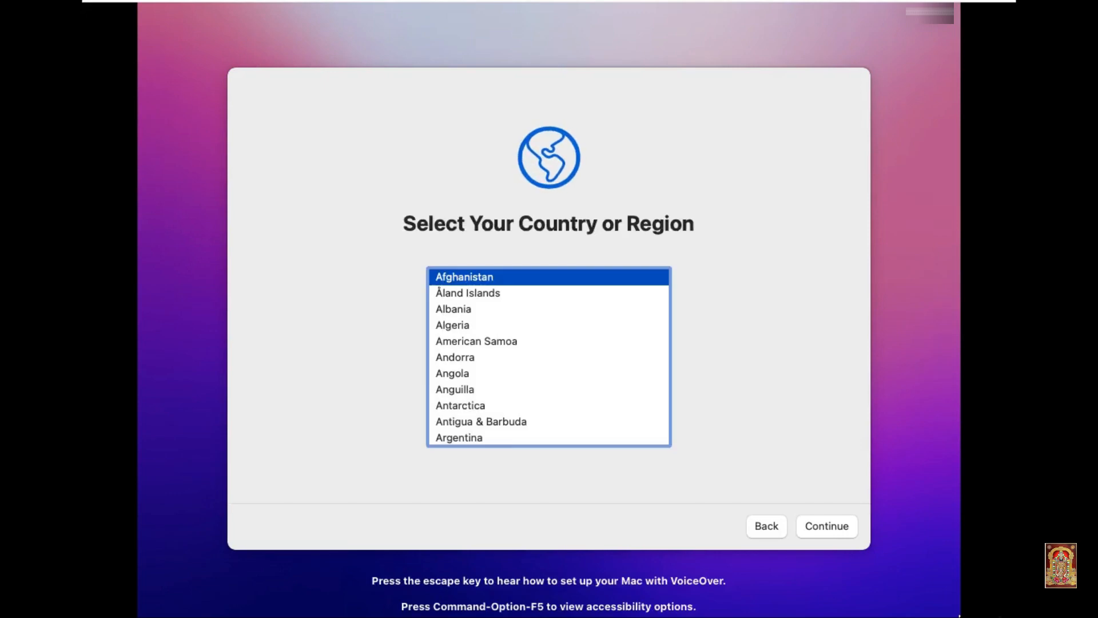
Step: Pick India as the country and accept English (India) written and spoken languages
click(458, 350)
scroll(458, 355, down, 1)
scroll(459, 355, down, 1)
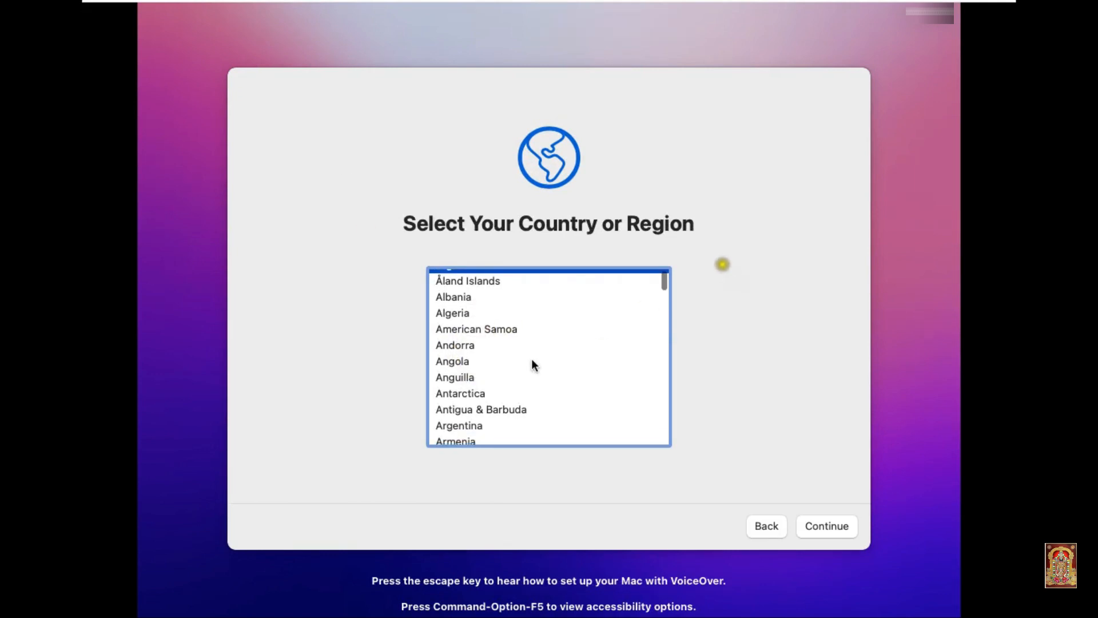
text(india)
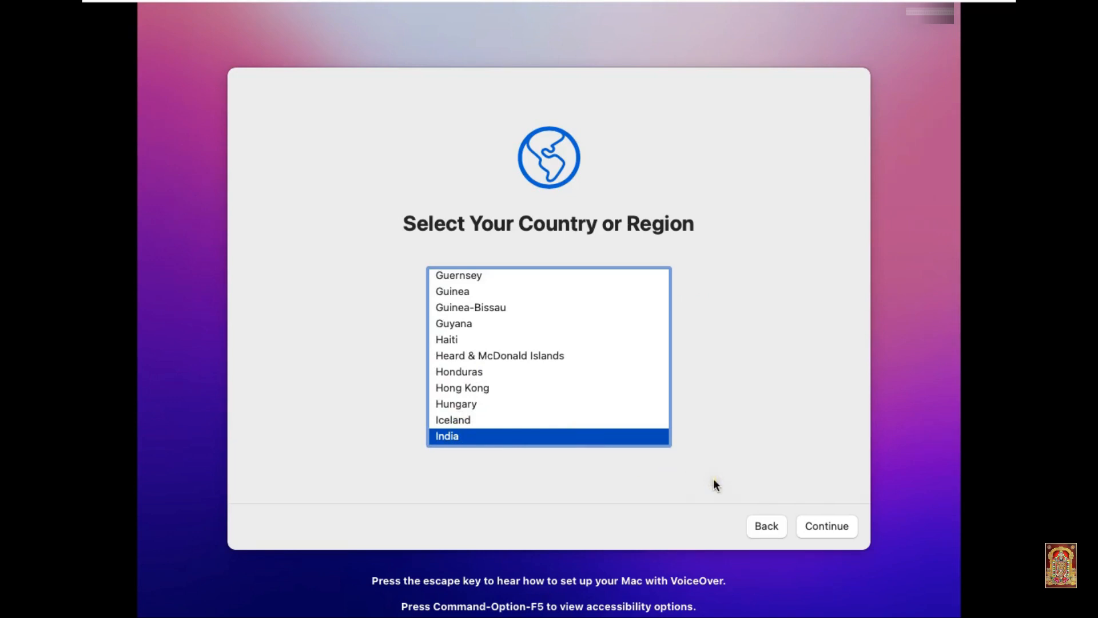
click(814, 520)
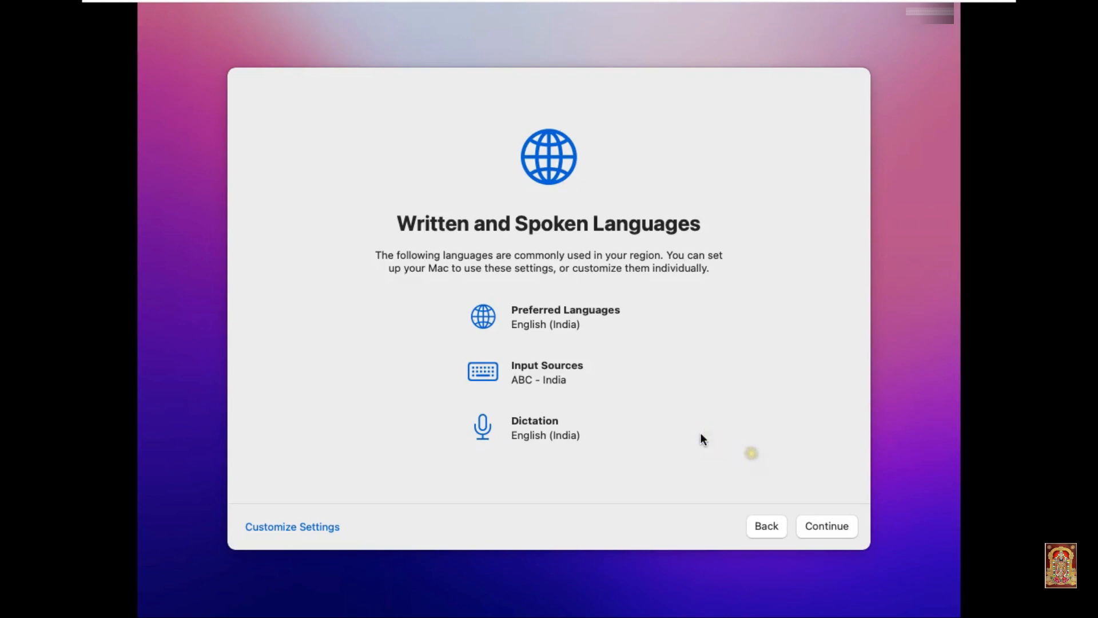
click(816, 525)
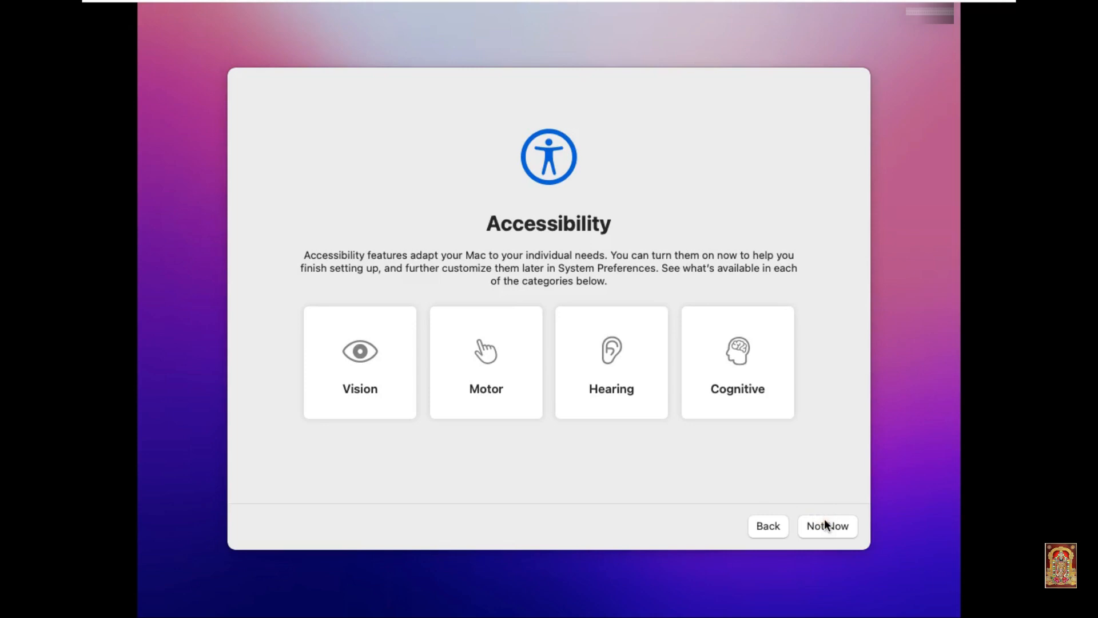
Step: Skip Accessibility, keep the local Ethernet connection with DHCP, and proceed without internet
click(825, 523)
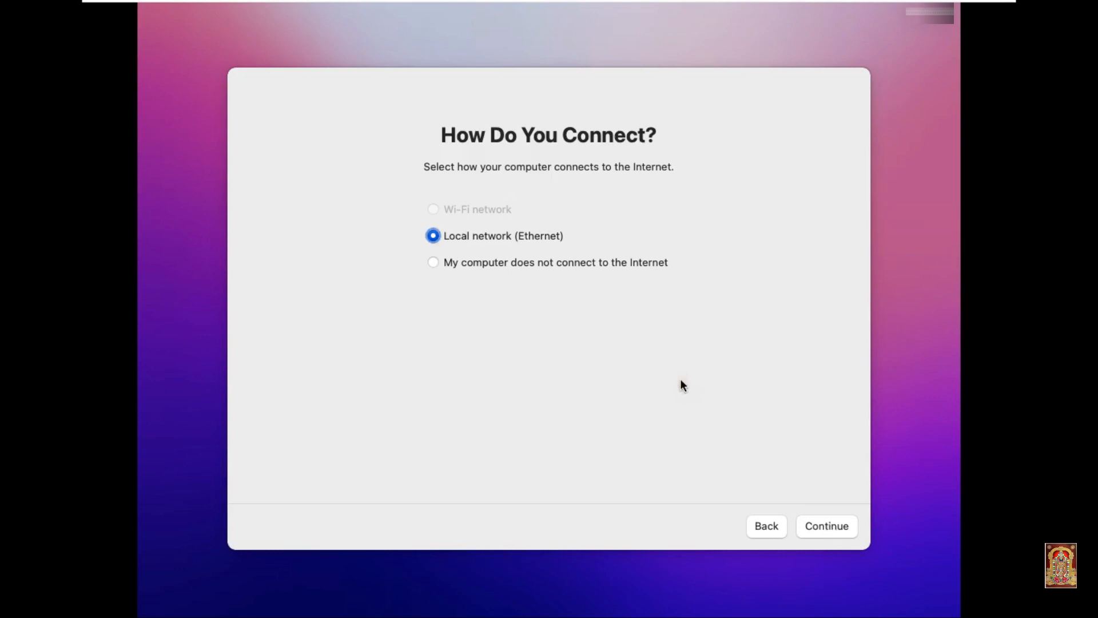
click(811, 526)
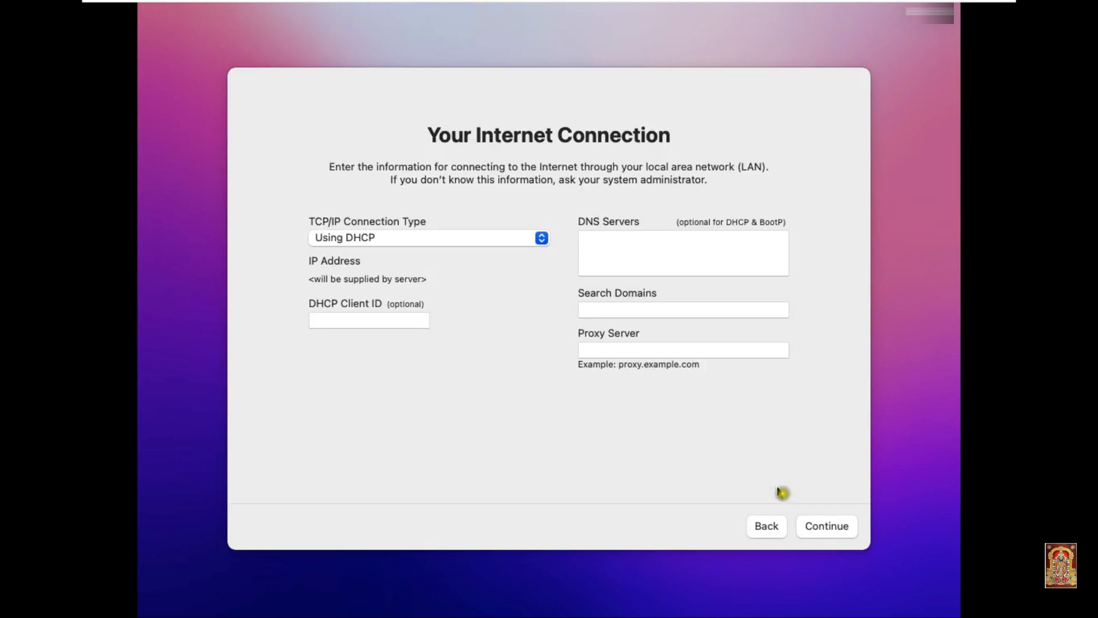
click(849, 527)
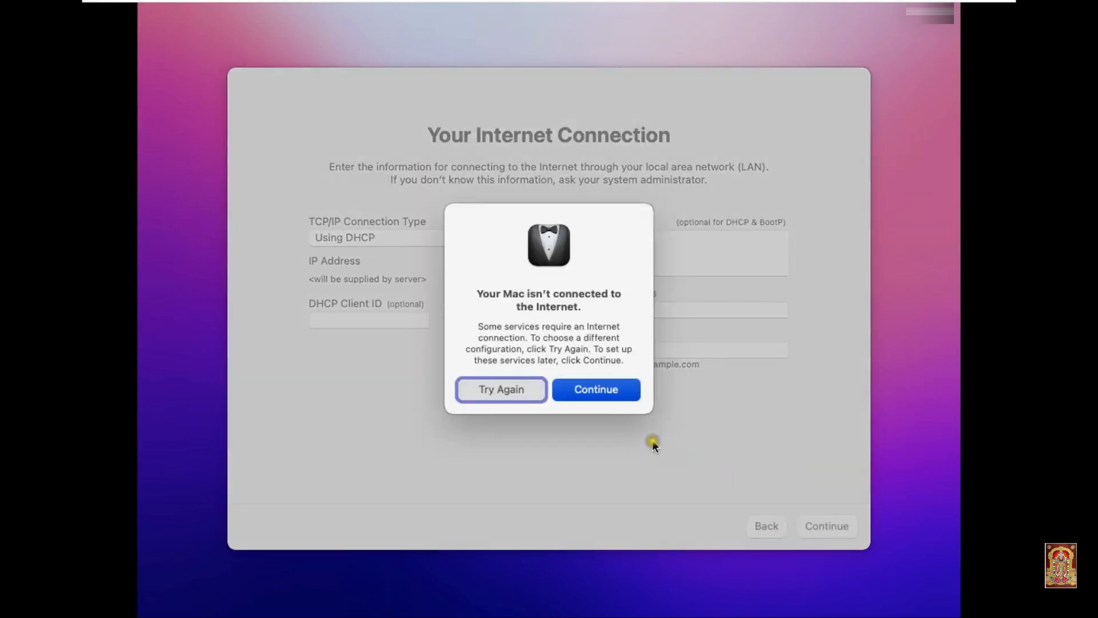
click(608, 389)
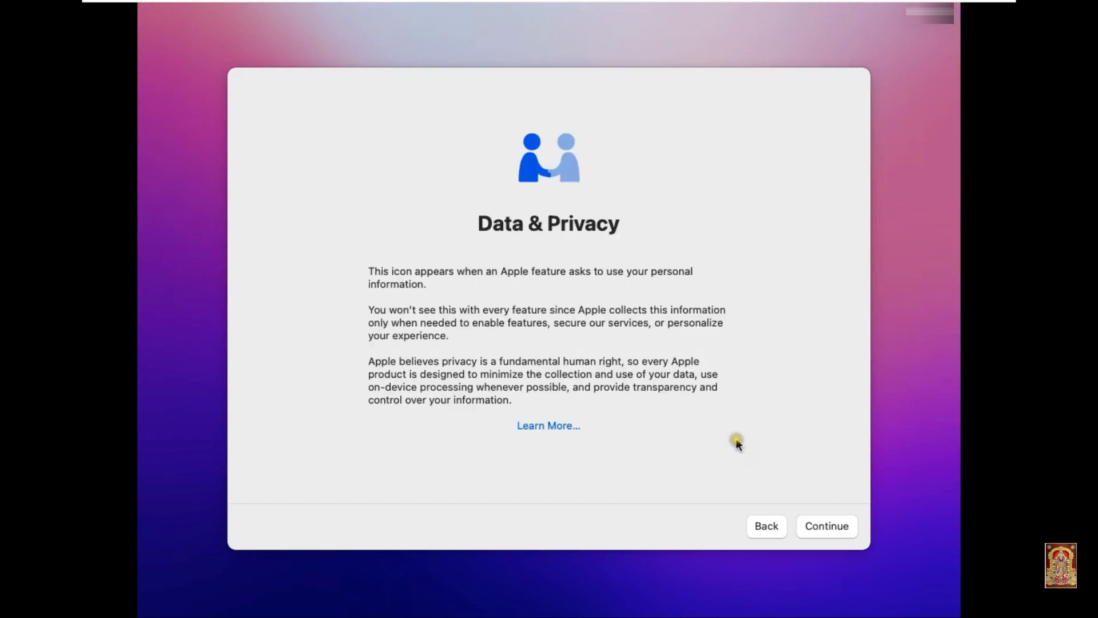
Step: Acknowledge Data & Privacy, skip Migration Assistant, and agree to the macOS Terms and Conditions
click(819, 520)
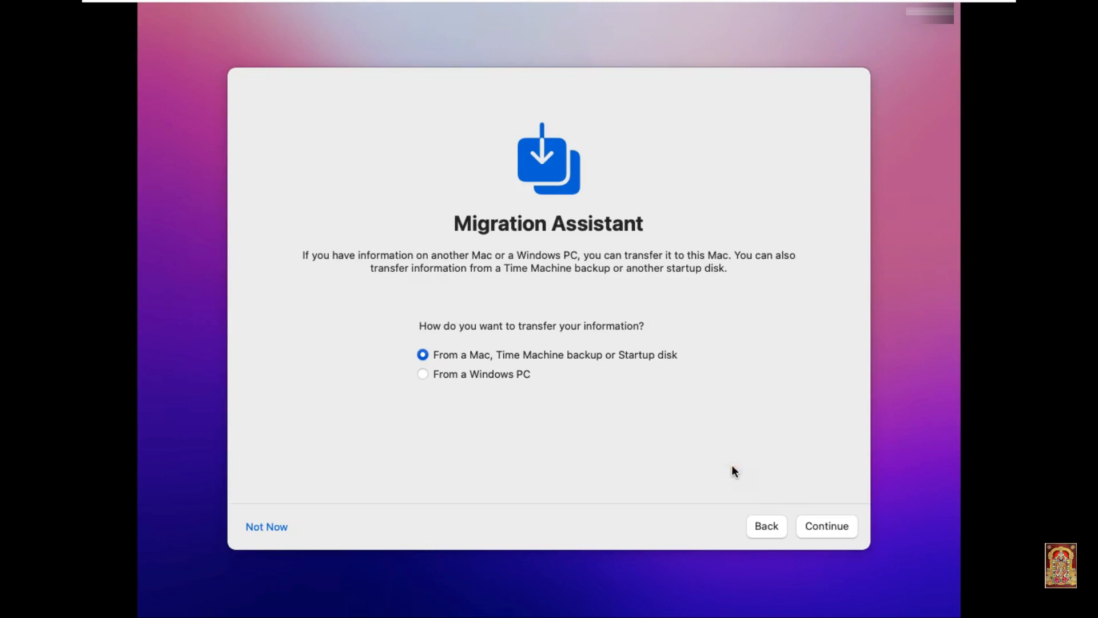
click(267, 527)
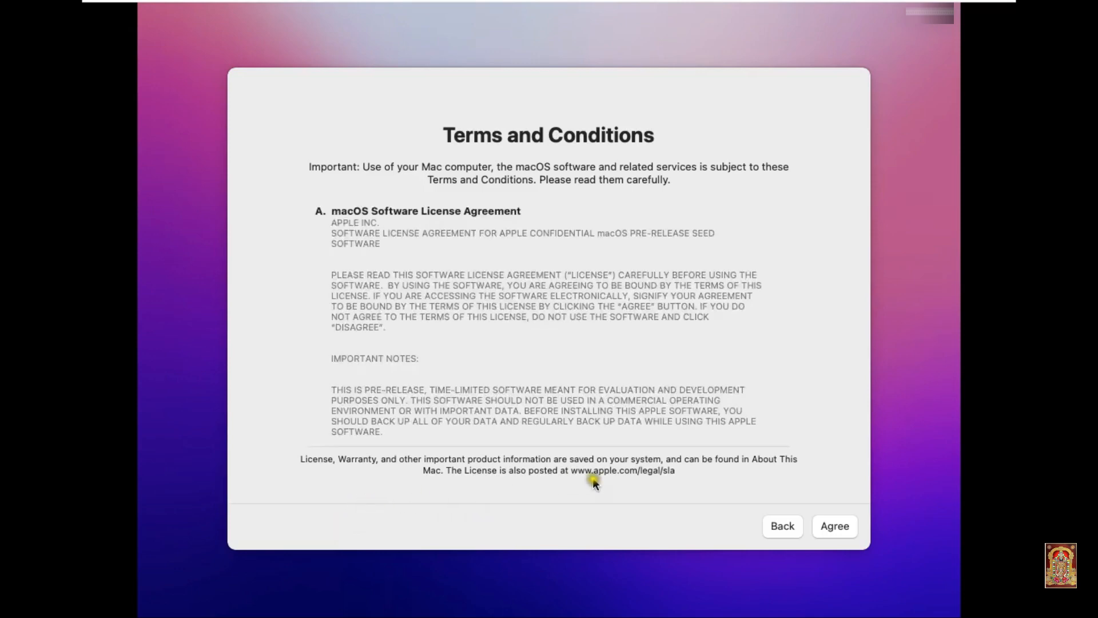
click(830, 526)
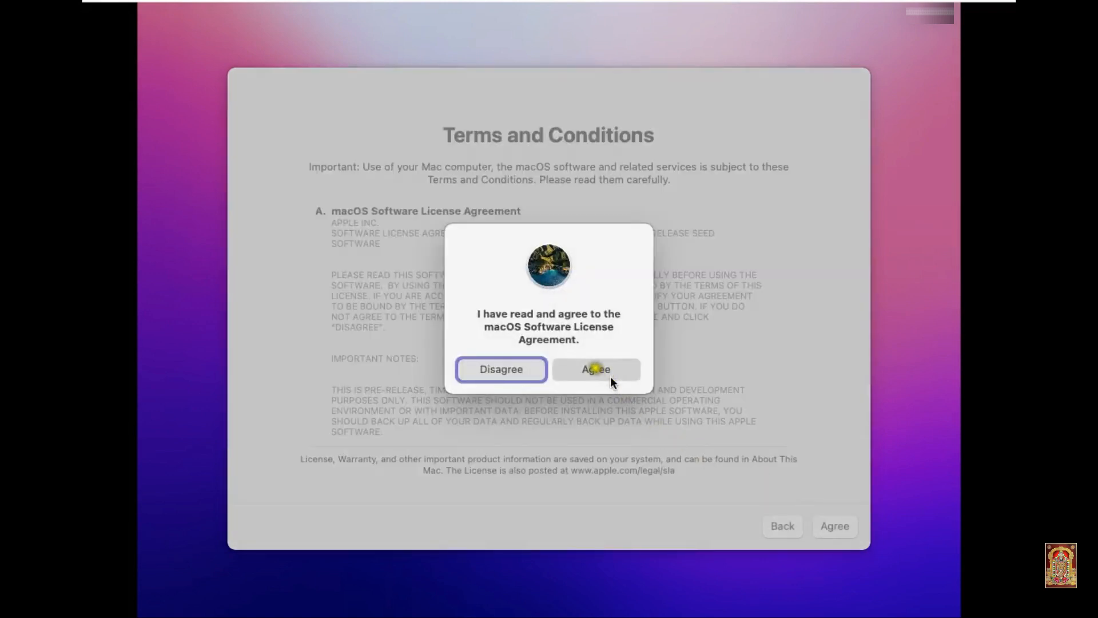
click(595, 369)
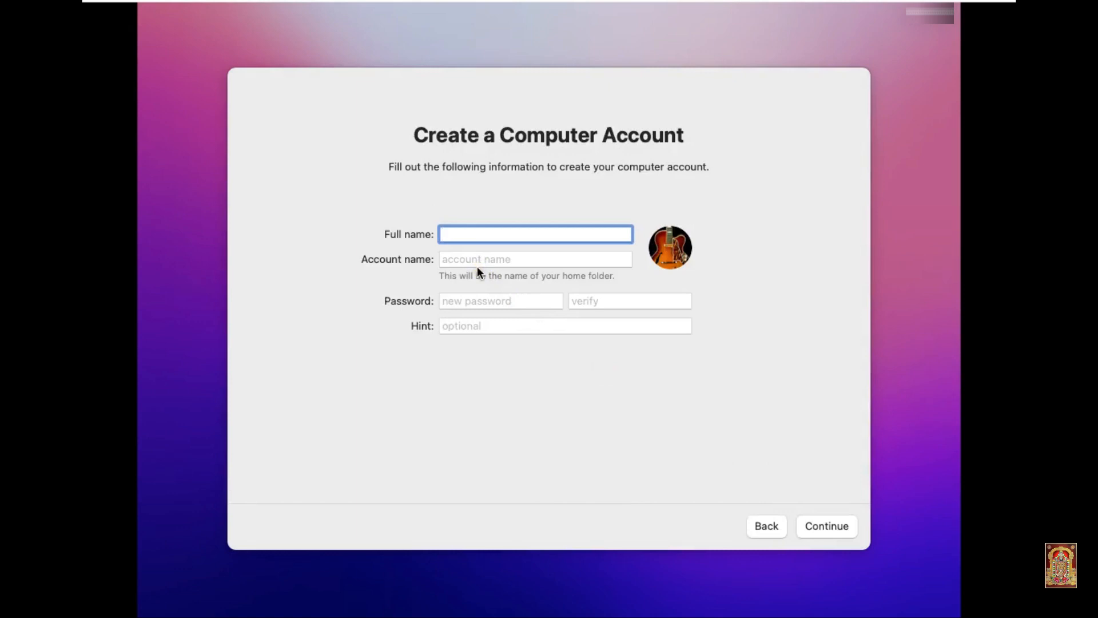
Step: Enter the user's full name, account name, password with verification, and a password hint, then continue
text(Rohit)
click(470, 262)
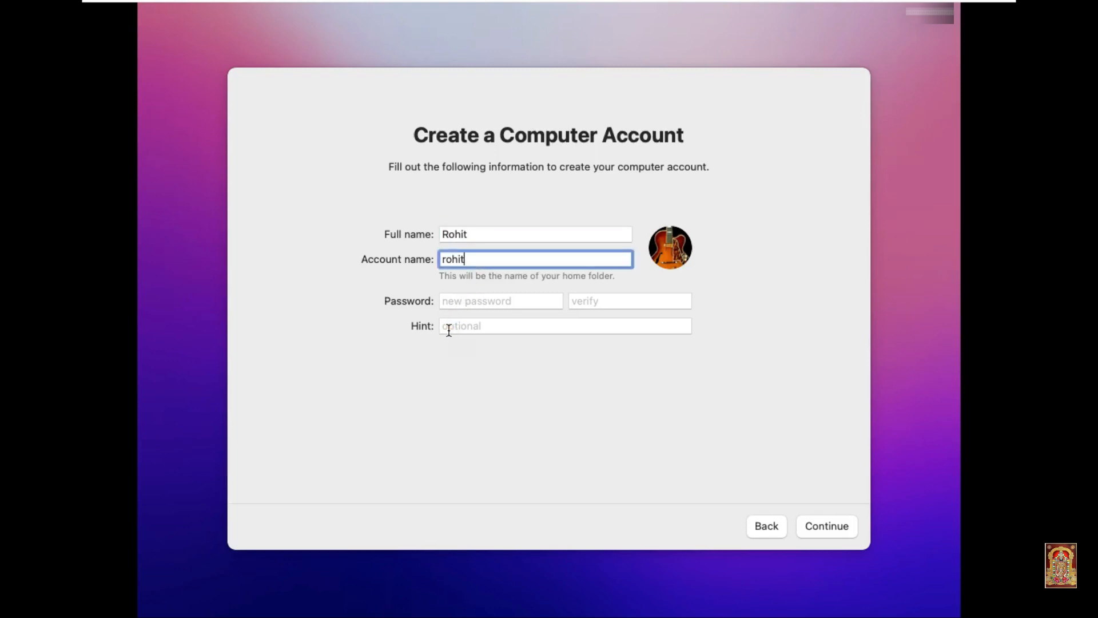
click(464, 298)
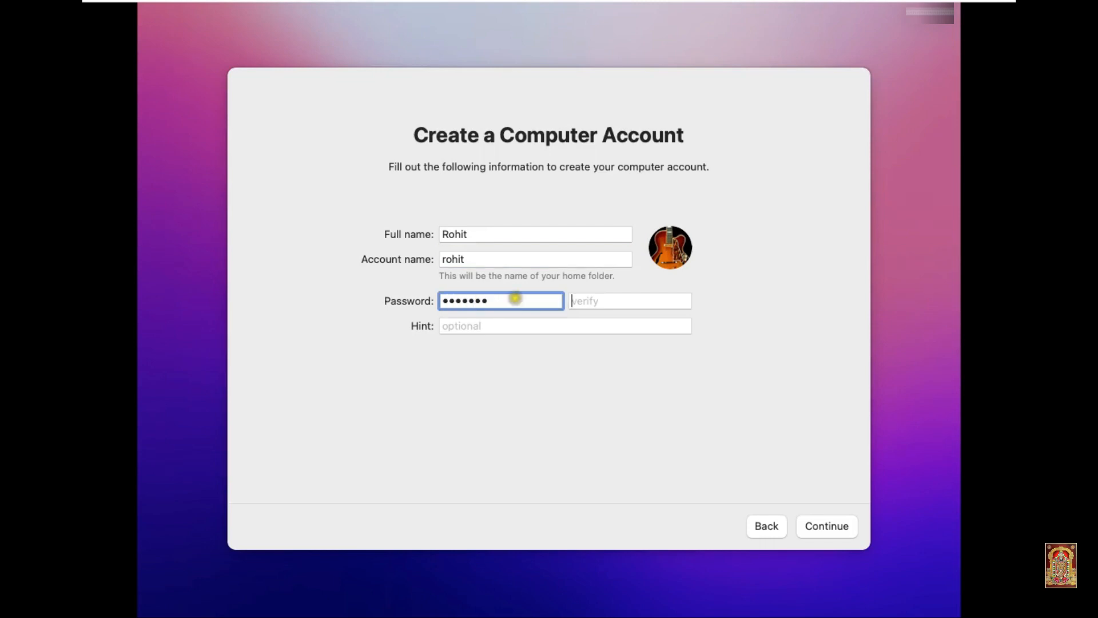
key(Tab)
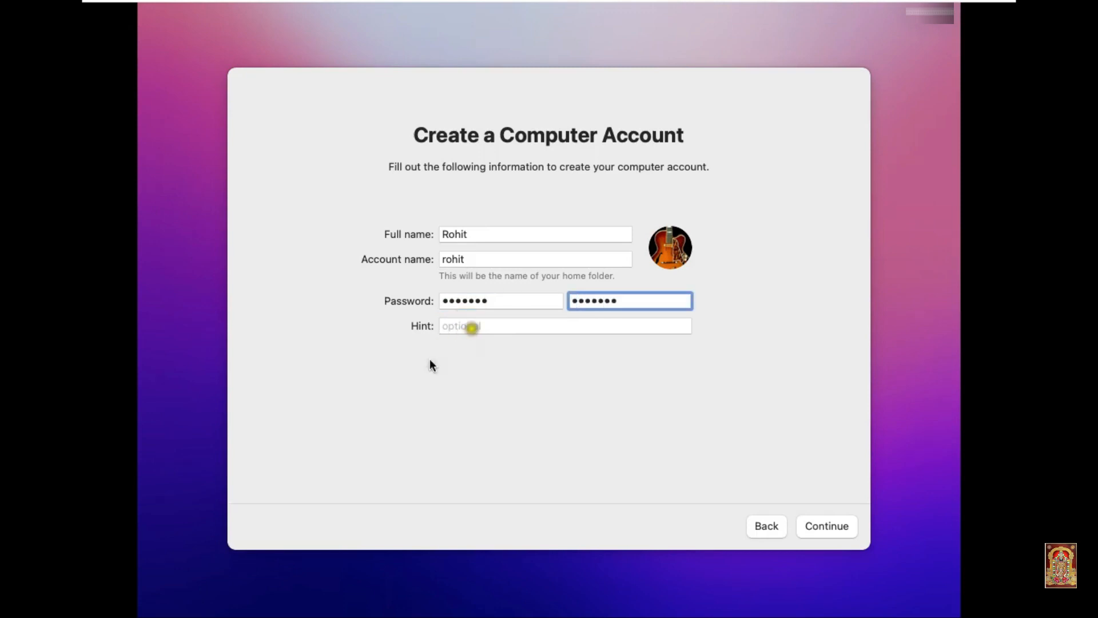
click(481, 324)
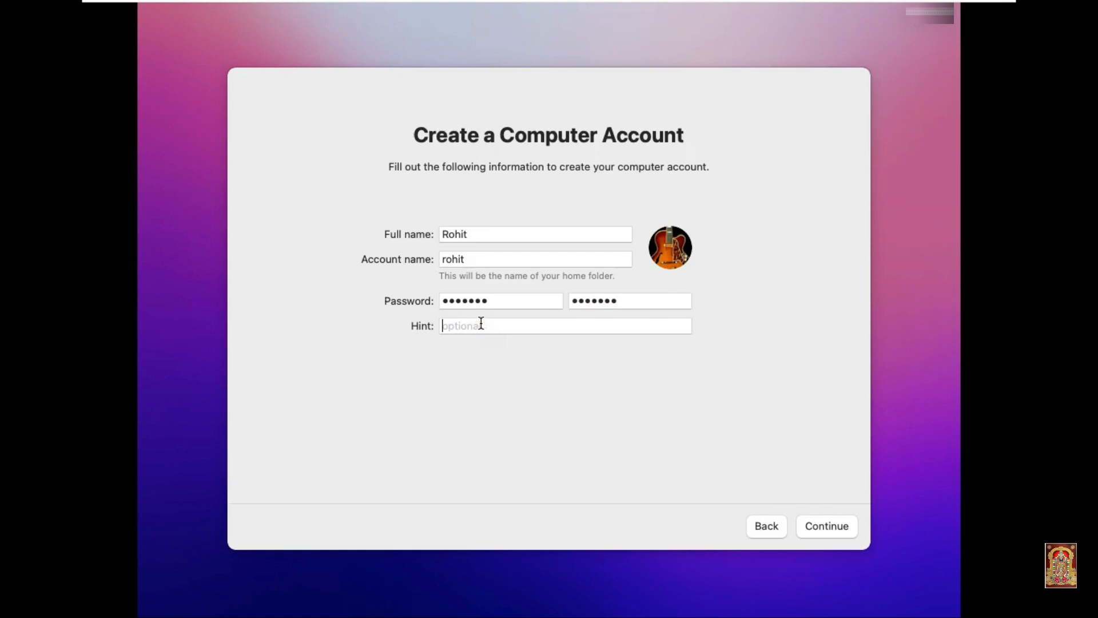
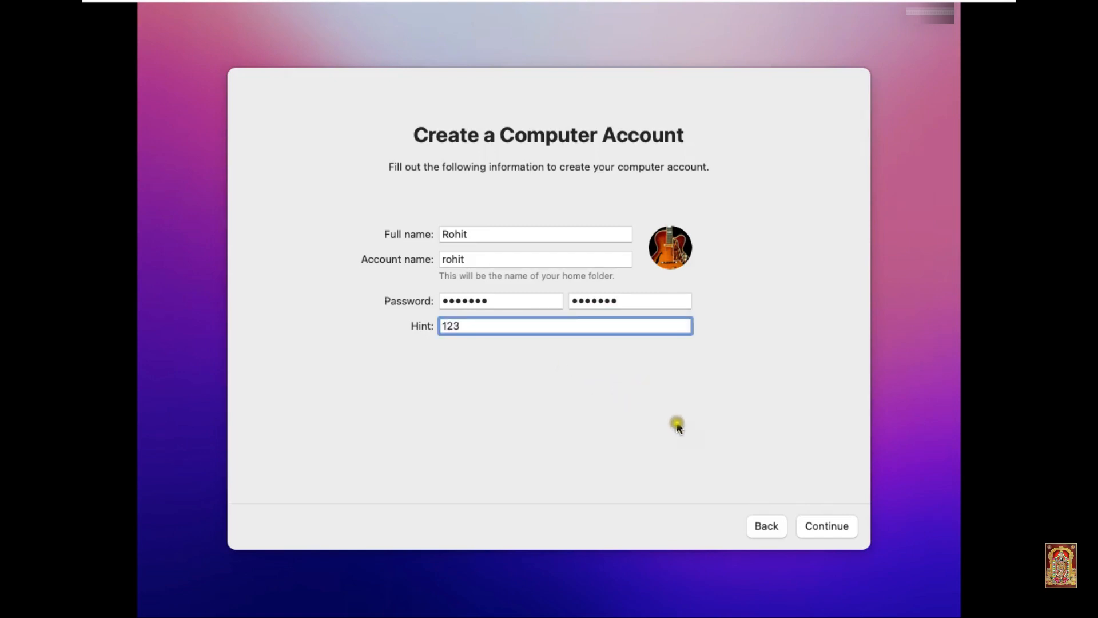
click(817, 527)
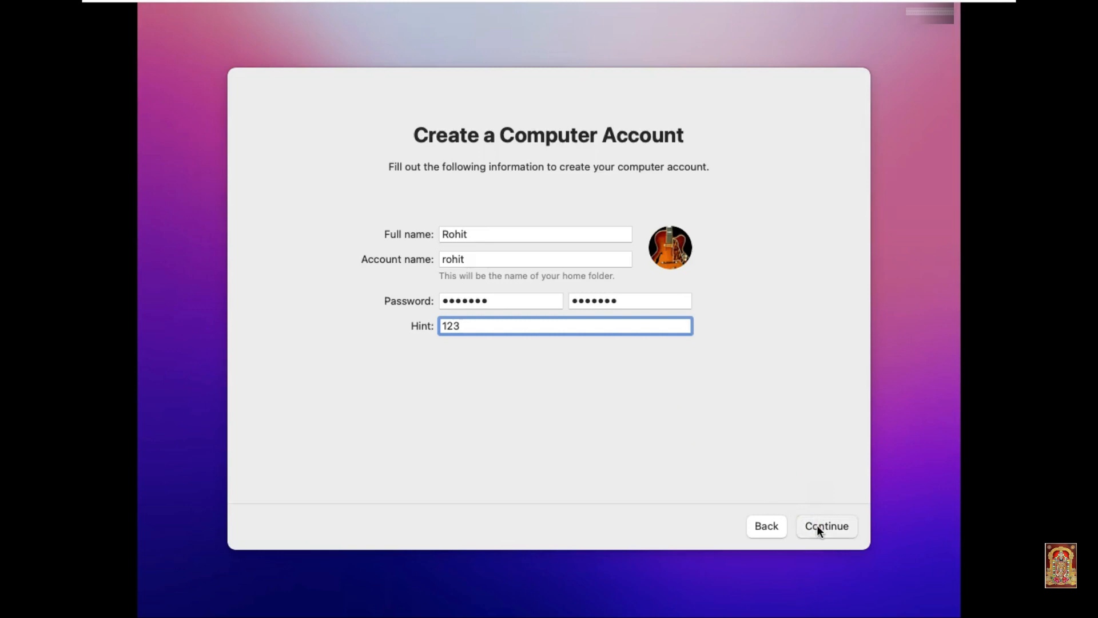
Step: Accept default Mac settings, defer Screen Time, disable Ask Siri, and keep the Light appearance
click(809, 482)
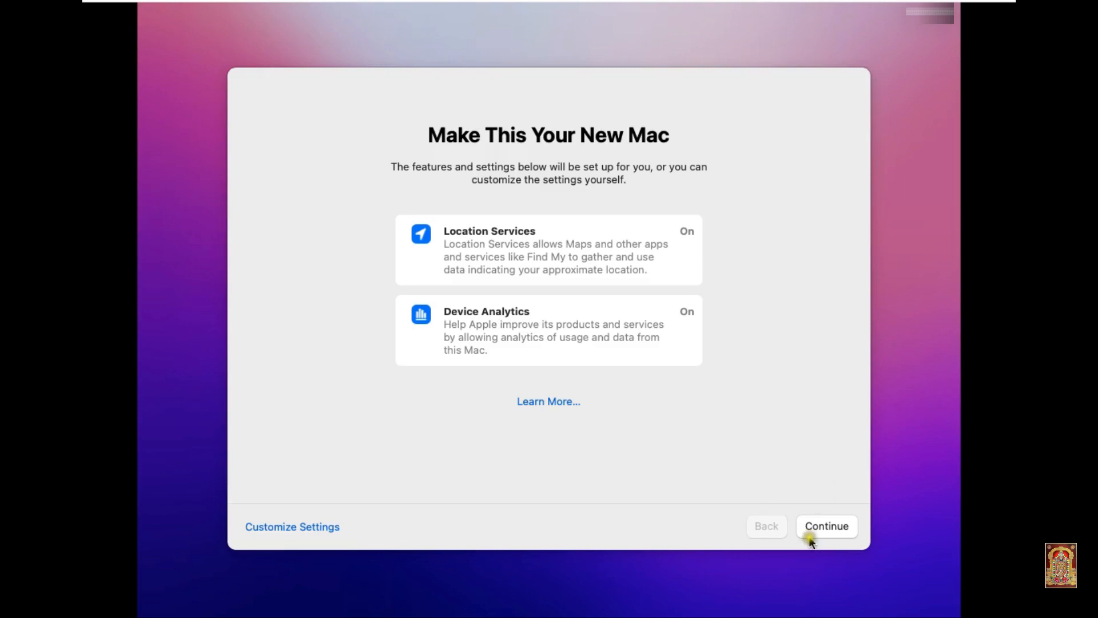
click(820, 524)
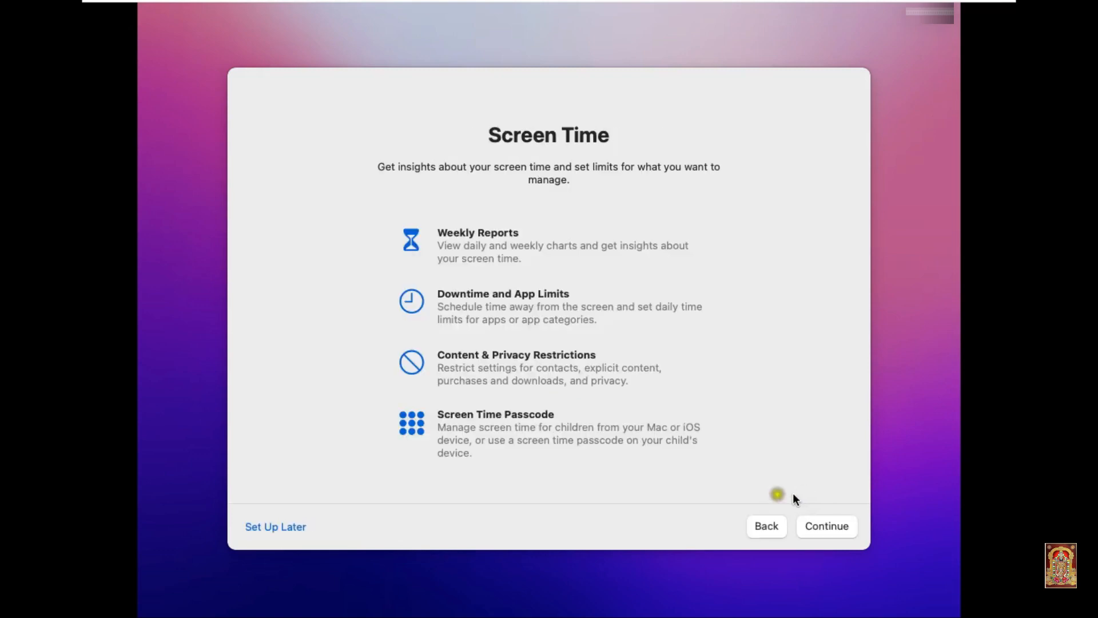
click(286, 531)
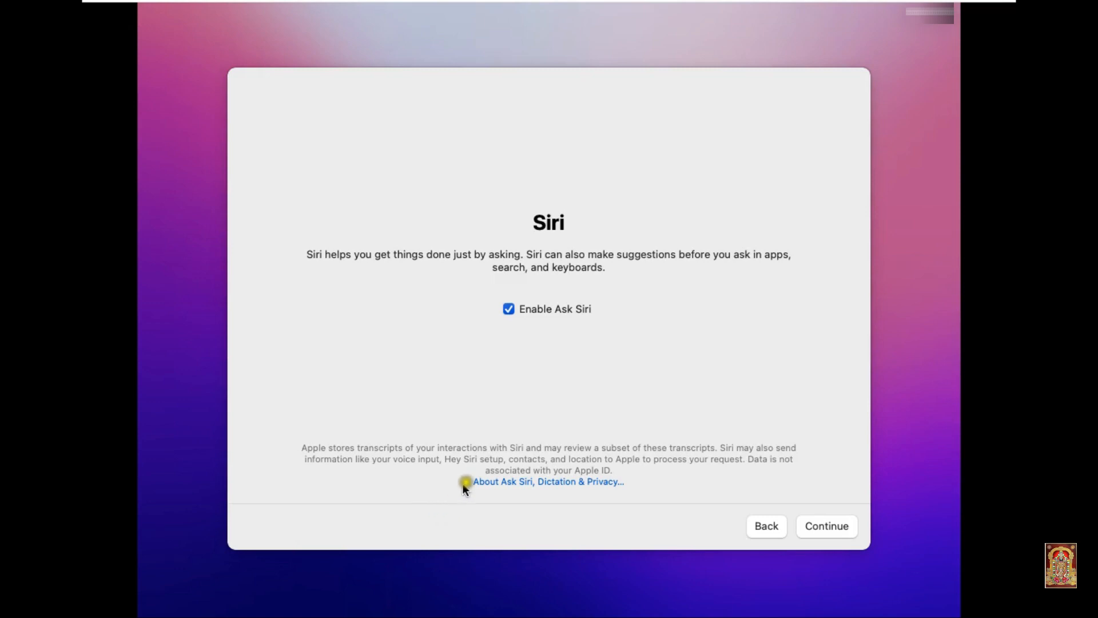
click(509, 309)
click(811, 525)
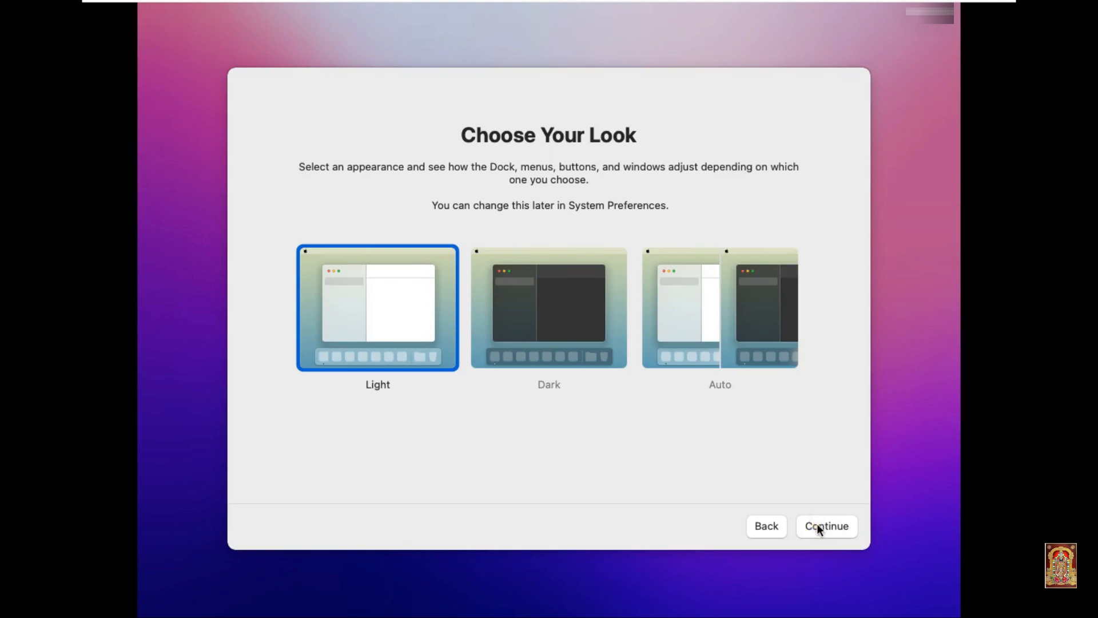
click(817, 524)
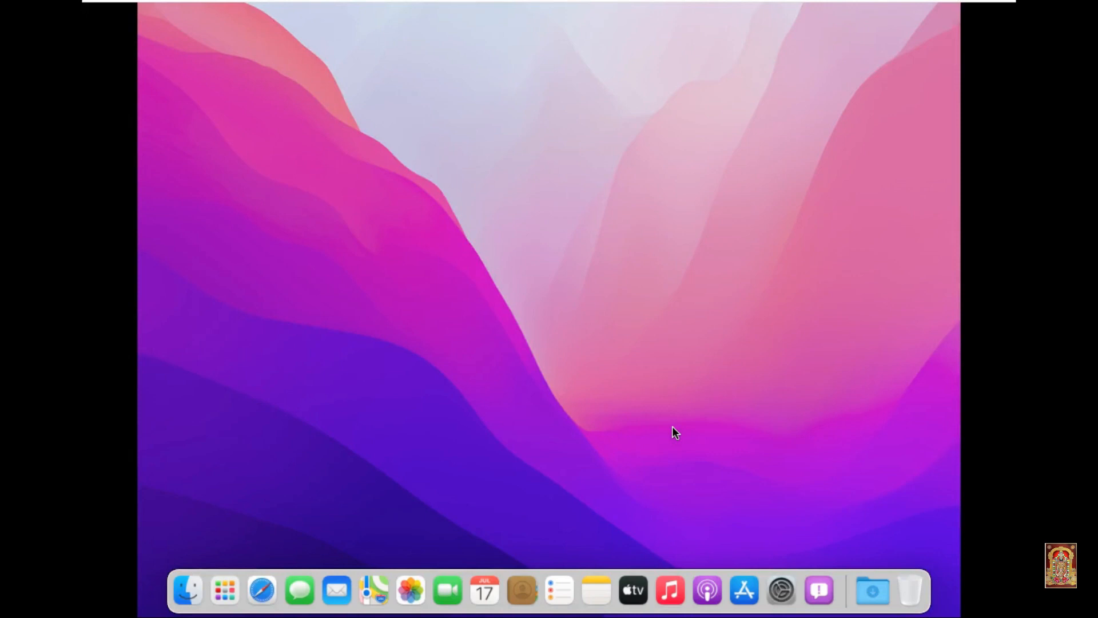
Step: Click through the blank screen until the macOS desktop with Finder menus and Dock appears
click(652, 415)
click(652, 453)
click(589, 409)
click(752, 27)
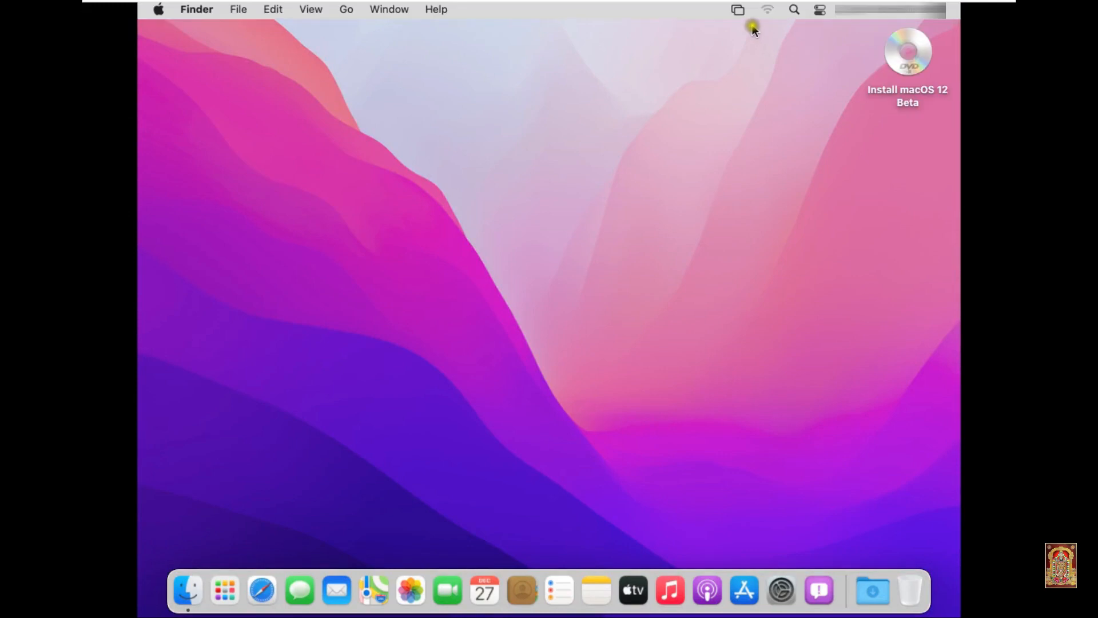